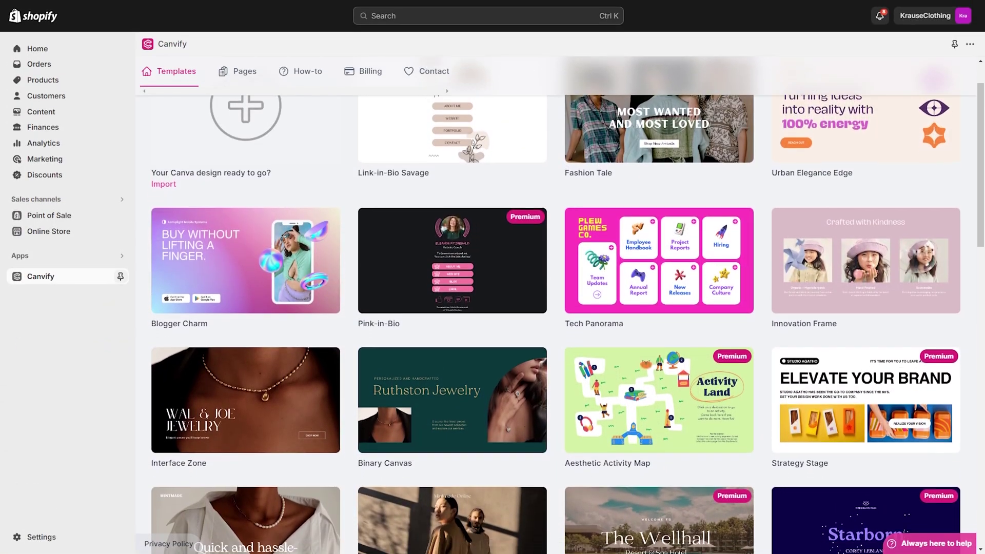
Retype the hero headline as 'Great Clothing at a cheap price.'
scroll(555, 318, down, 3)
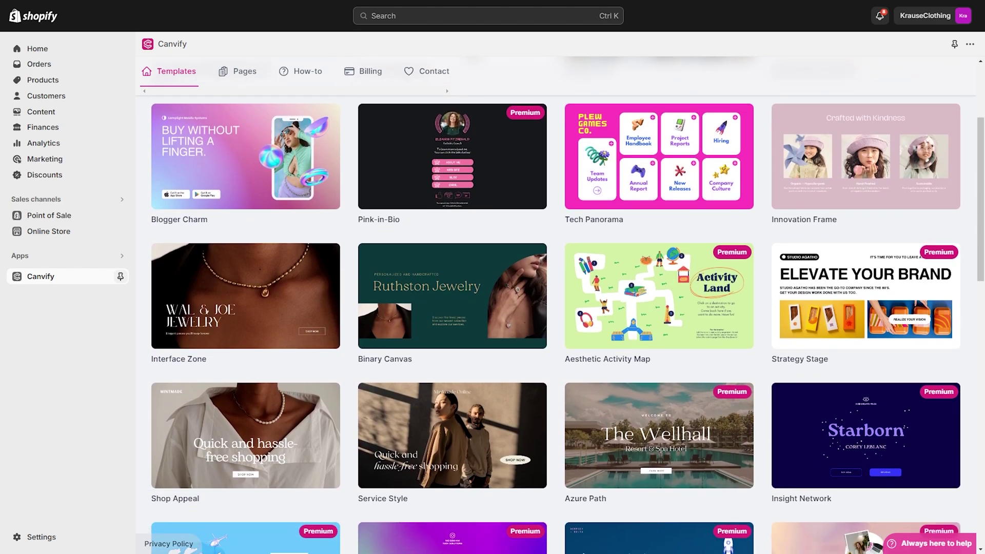
scroll(556, 319, down, 4)
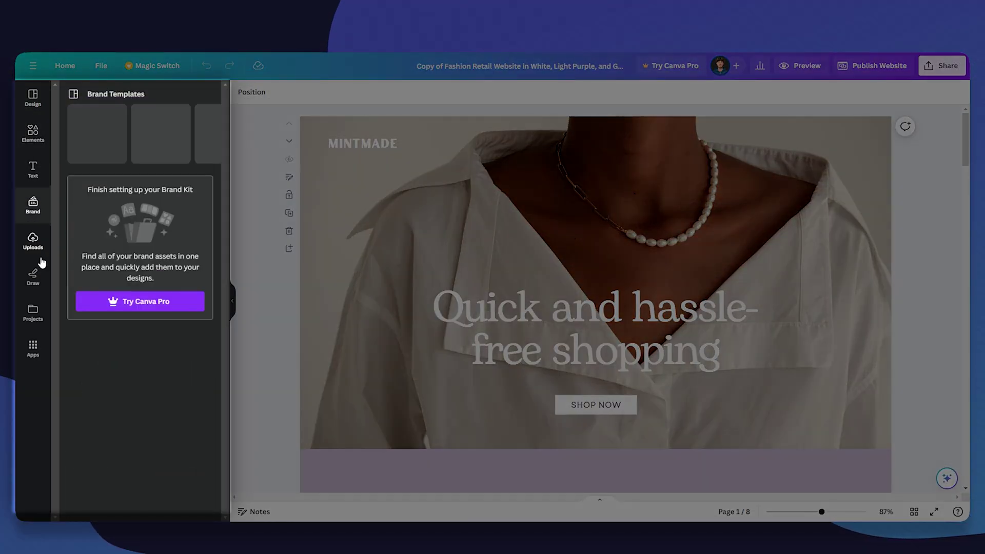
click(32, 170)
triple_click(595, 308)
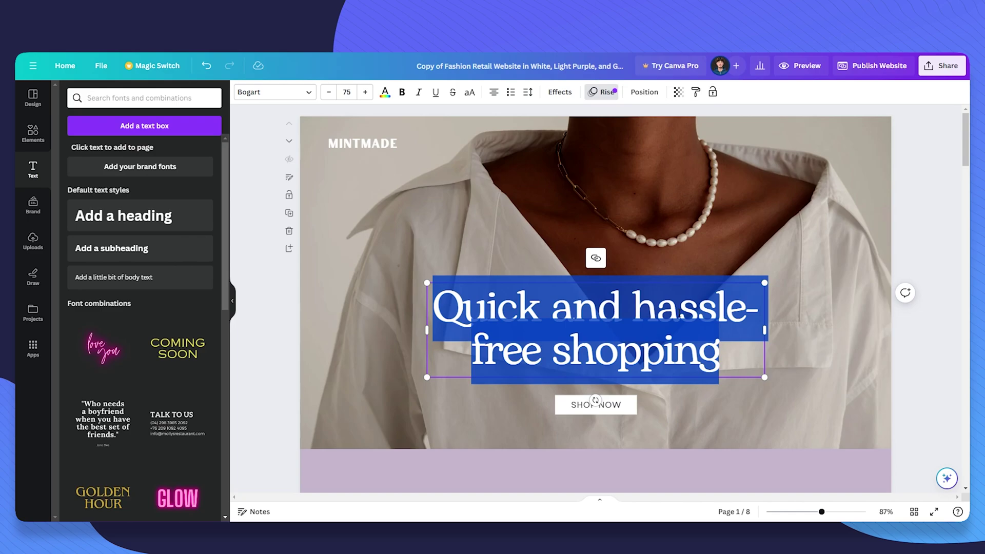
text(Great Clothing at a cheap proi)
key(BackSpace)
key(BackSpace)
text(ice.)
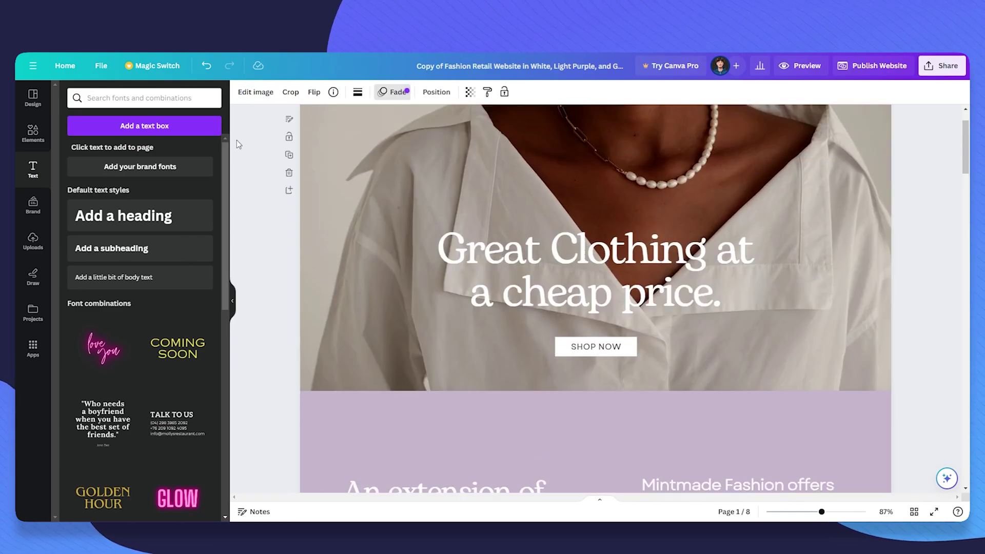
Assign the HomePageMAIN page to the homepage's page section
click(596, 405)
right_click(621, 405)
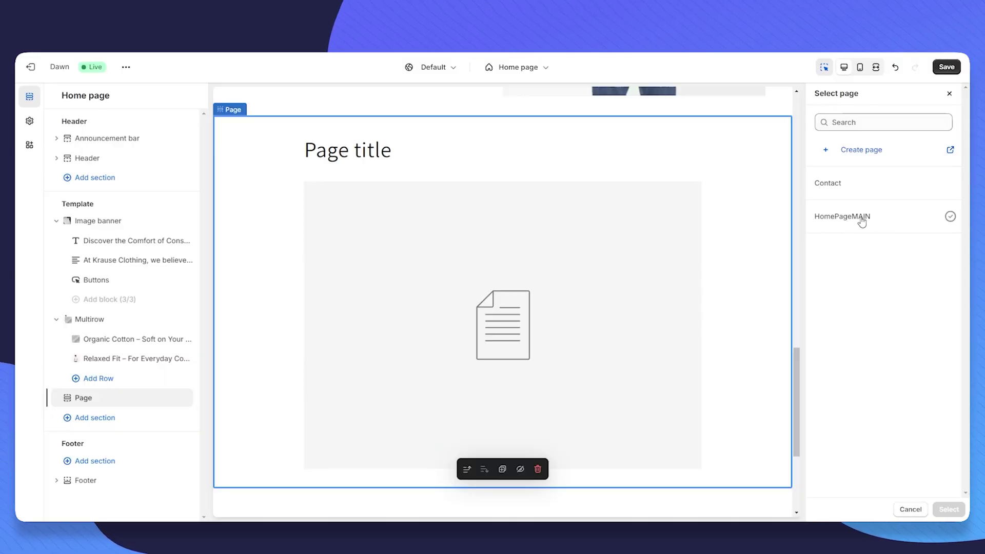
click(862, 220)
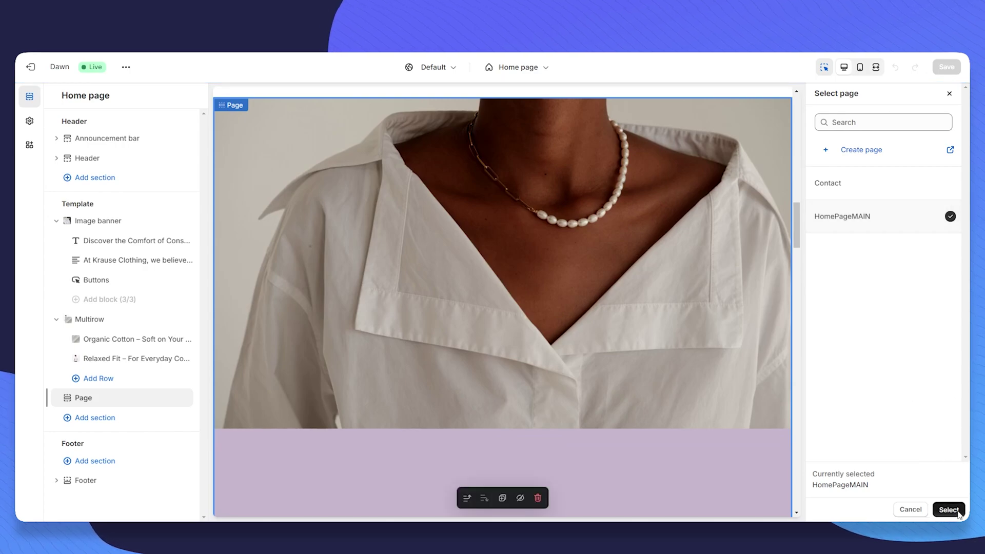
click(949, 509)
scroll(932, 400, down, 2)
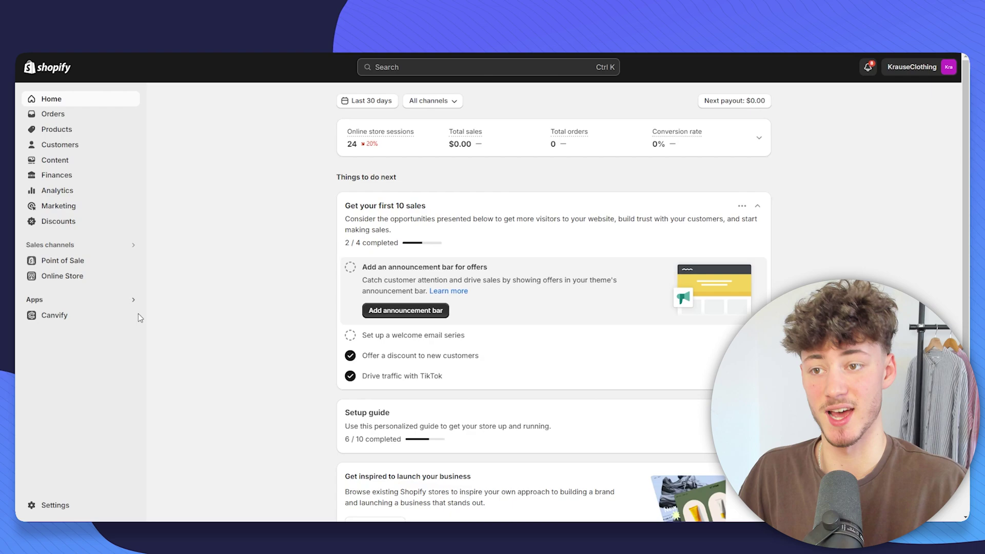
Search the Shopify App Store for 'Canvify' from the admin search bar
click(398, 66)
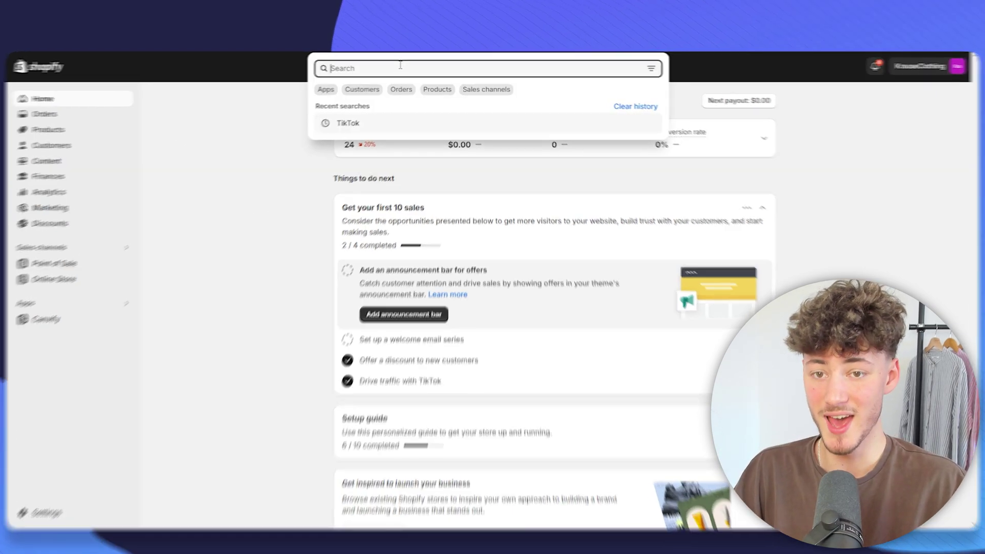
text(Canvify)
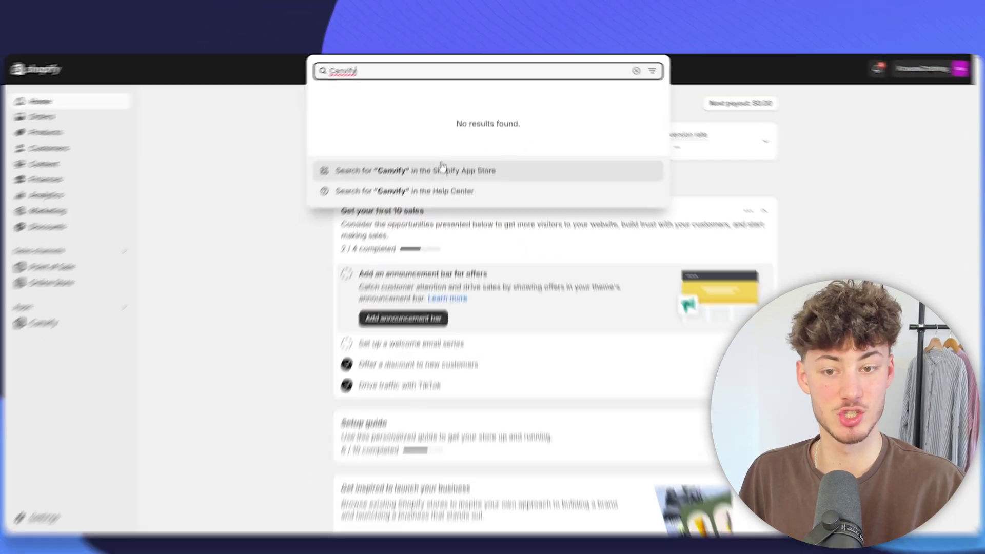
click(468, 169)
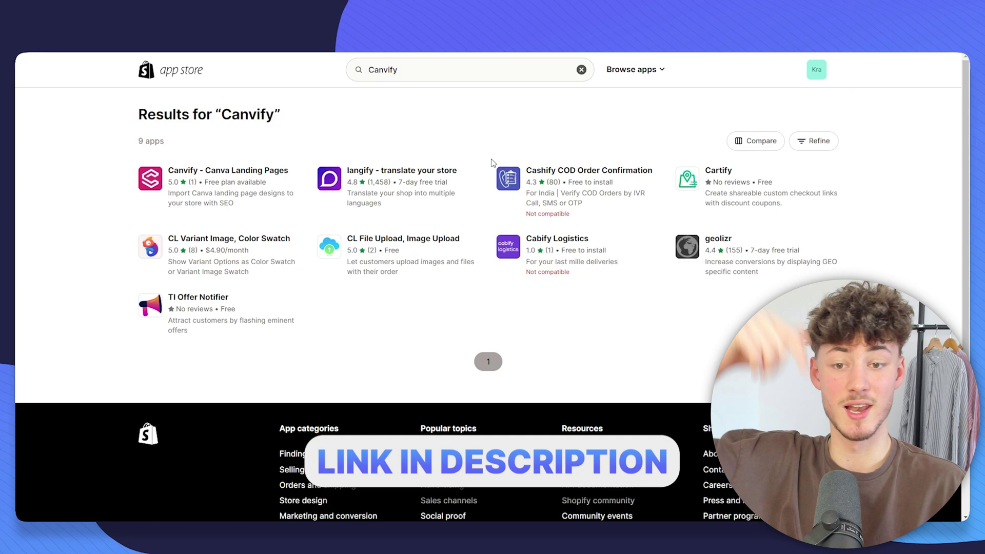
Open the Canvify - Canva Landing Pages listing and start installing it
click(228, 170)
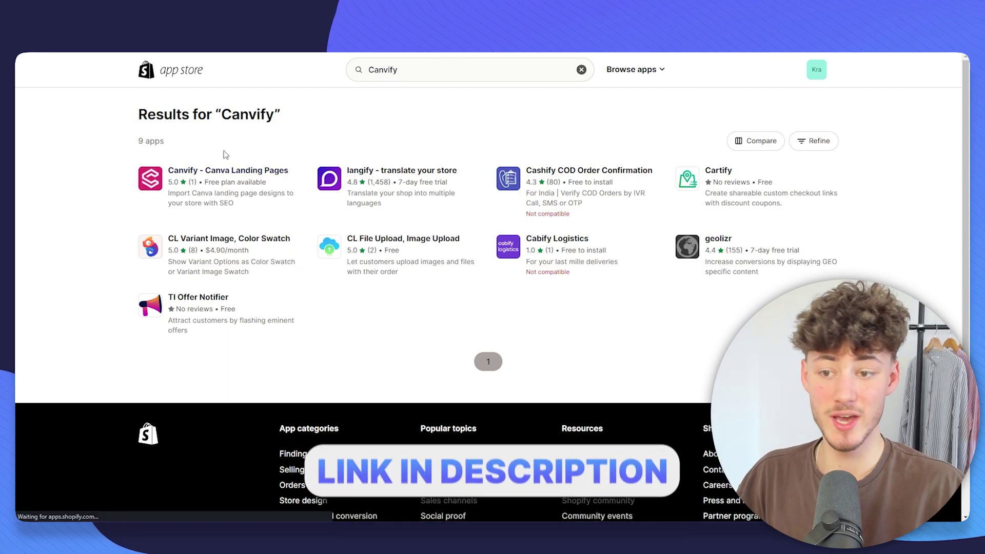
triple_click(270, 135)
click(85, 212)
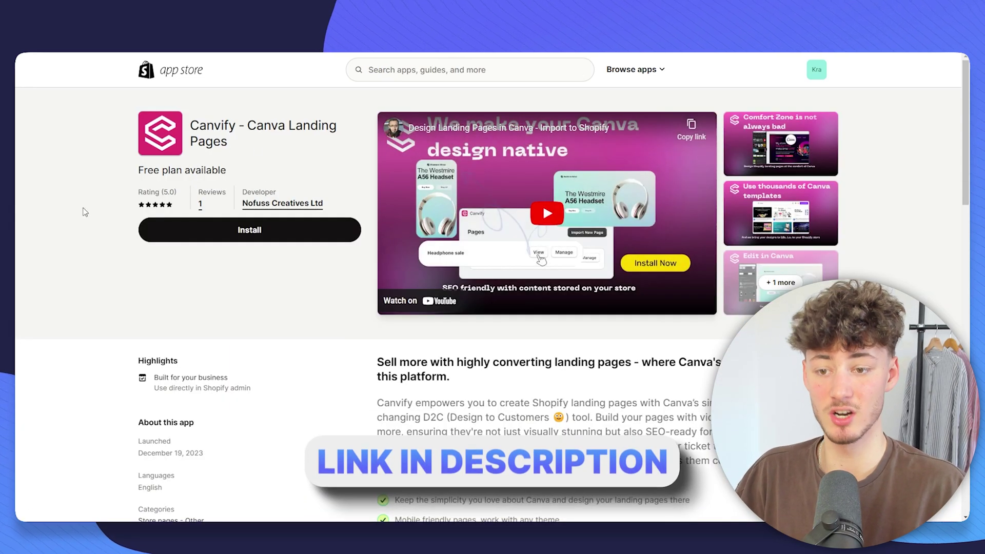
click(259, 232)
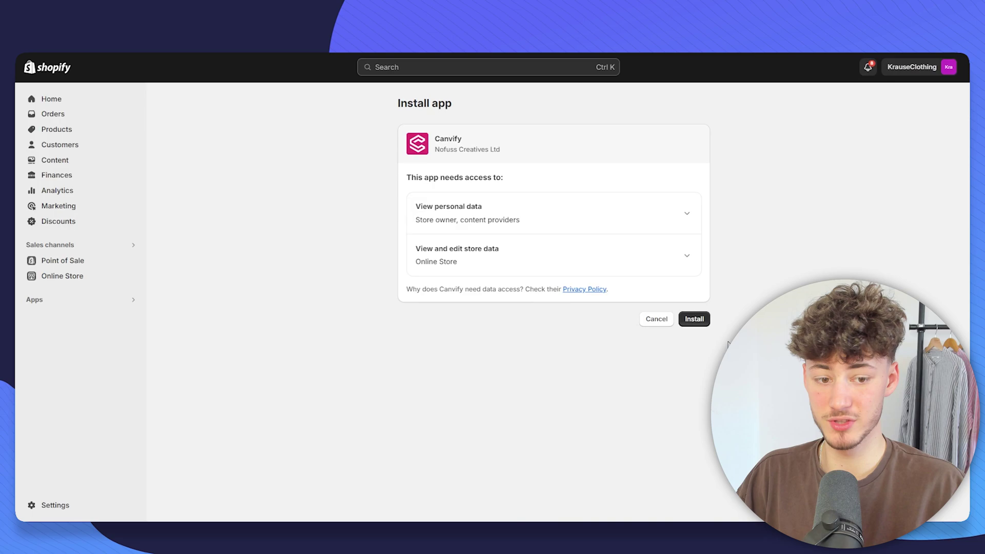
Approve the Canvify installation and browse its gallery of website templates
click(695, 319)
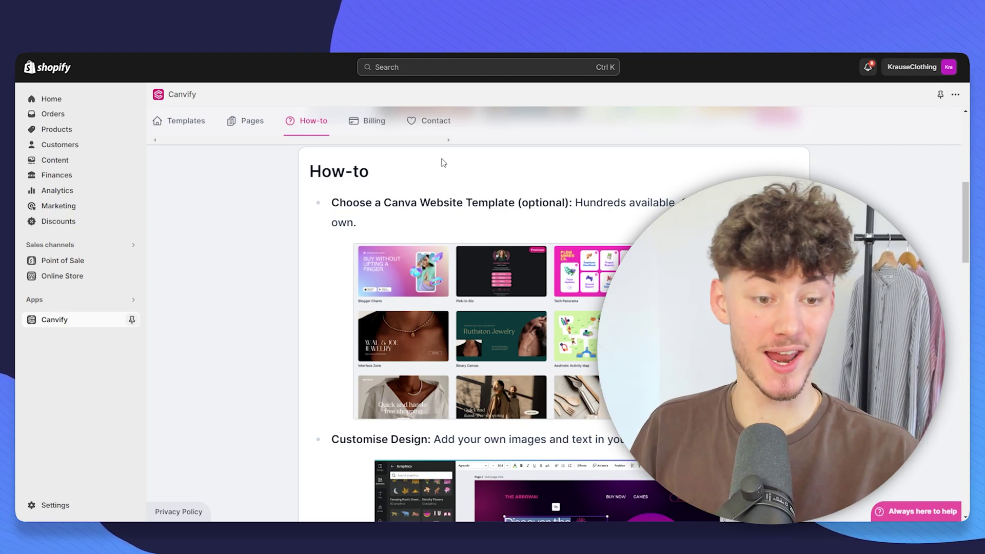
click(180, 124)
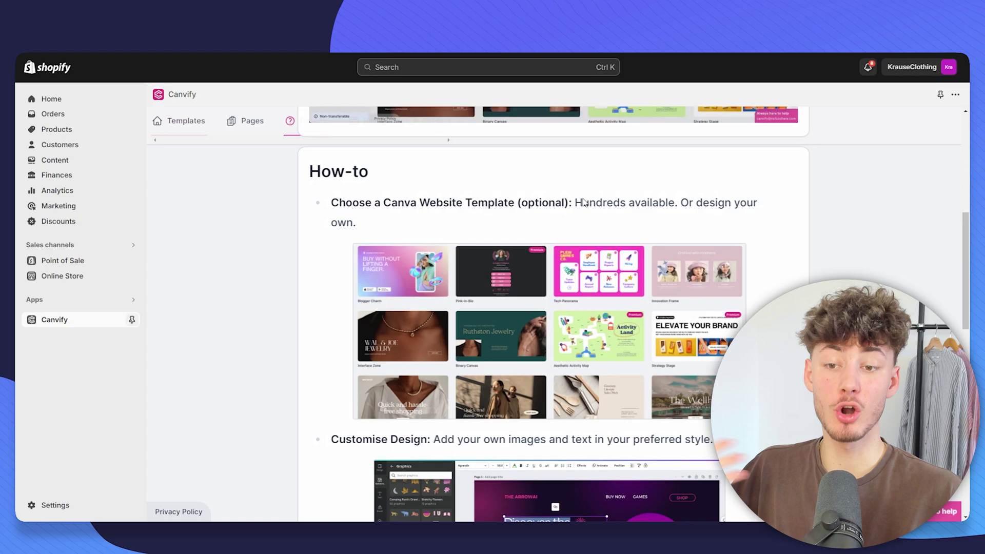
scroll(769, 228, down, 10)
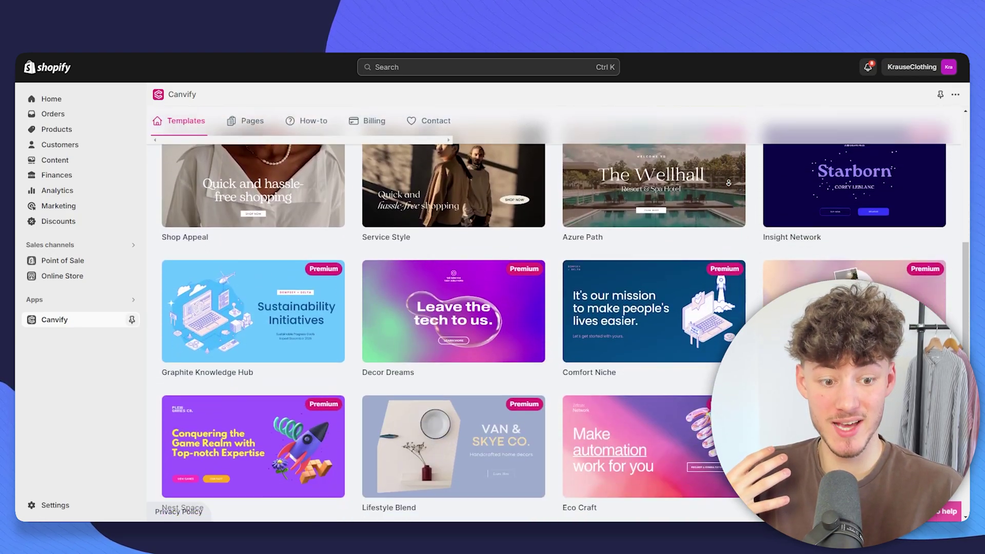
scroll(769, 225, up, 1)
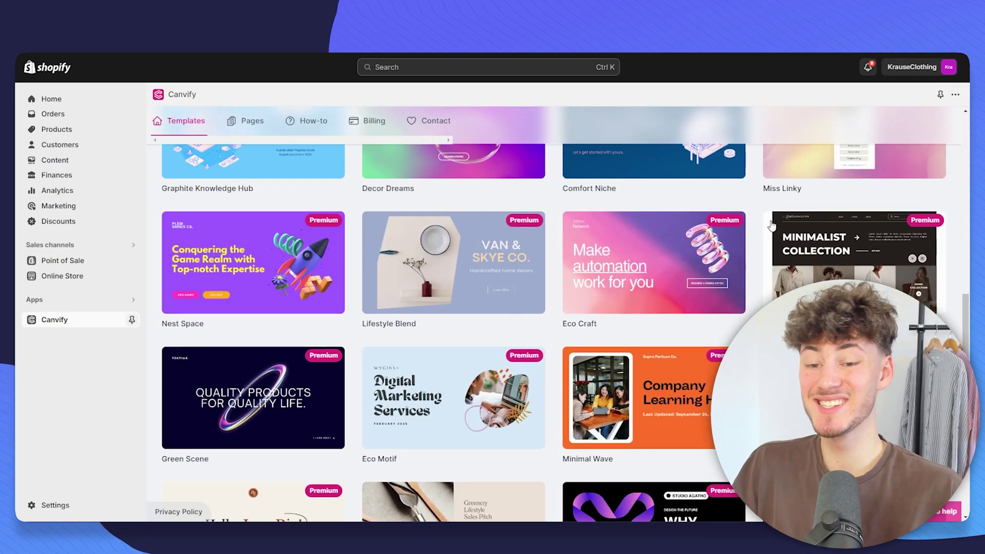
scroll(739, 223, down, 5)
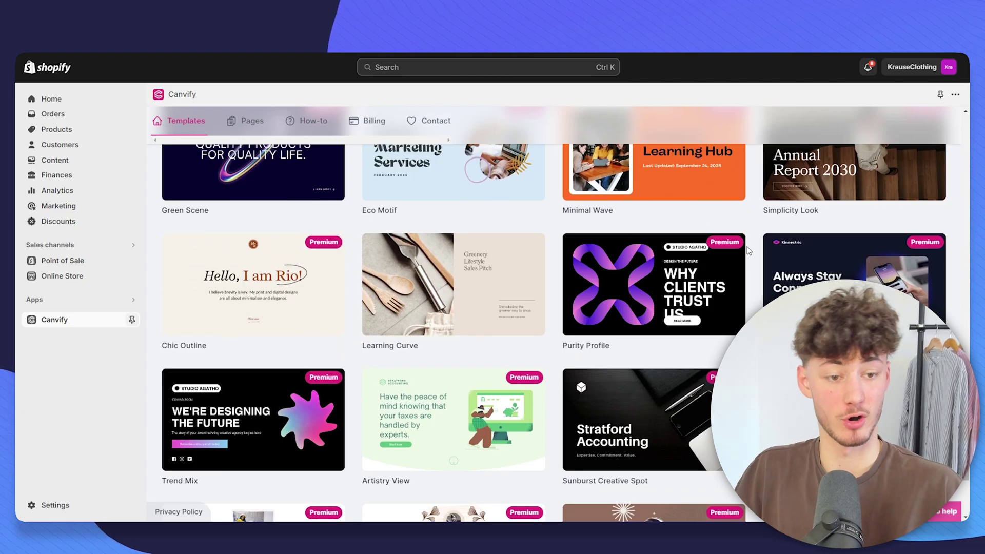
scroll(798, 281, down, 3)
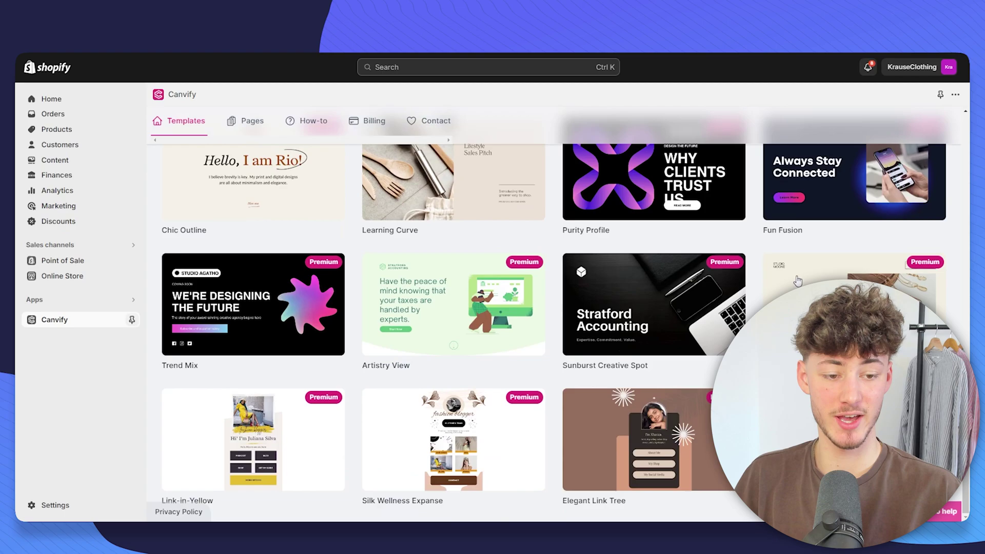
scroll(487, 298, up, 12)
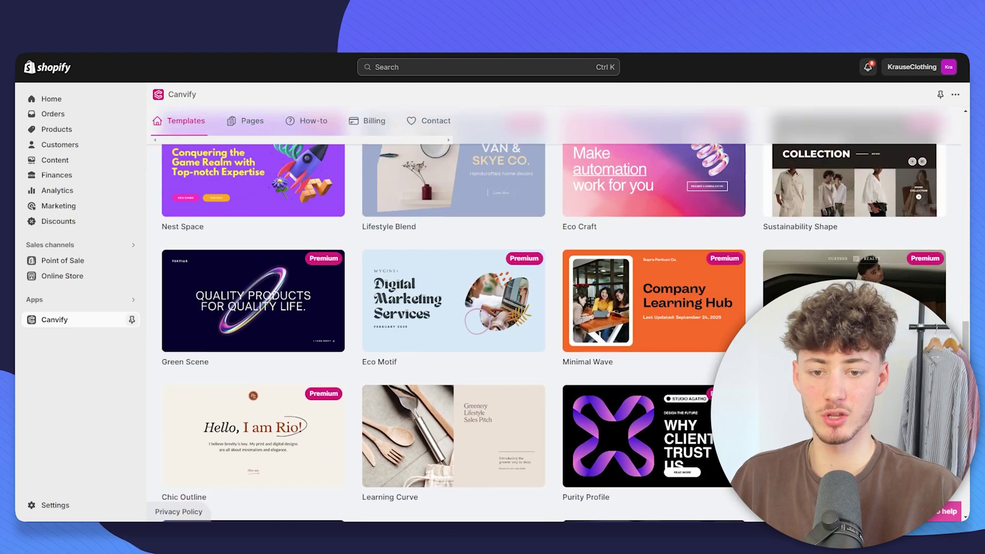
scroll(487, 298, up, 2)
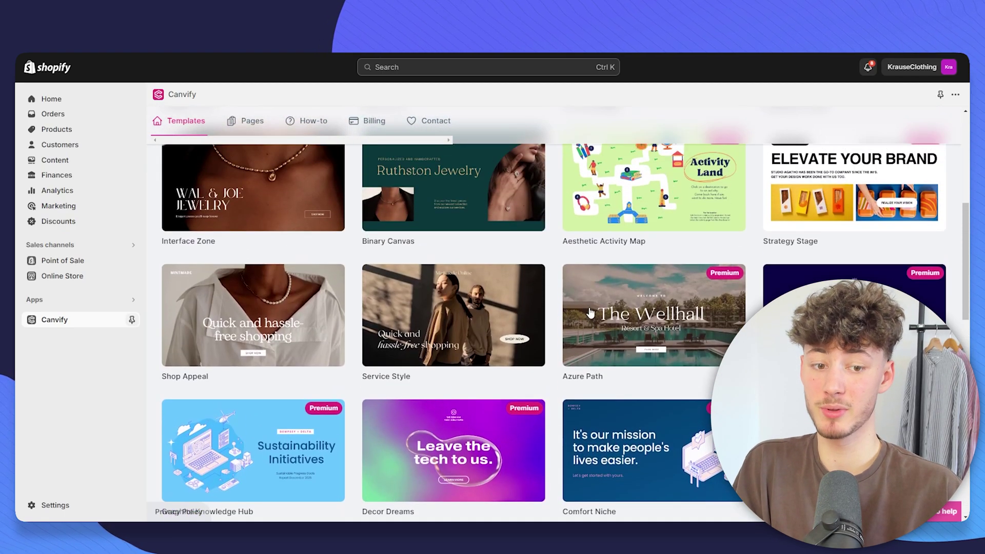
Preview the Service Style template as a full page, then close its details
click(432, 348)
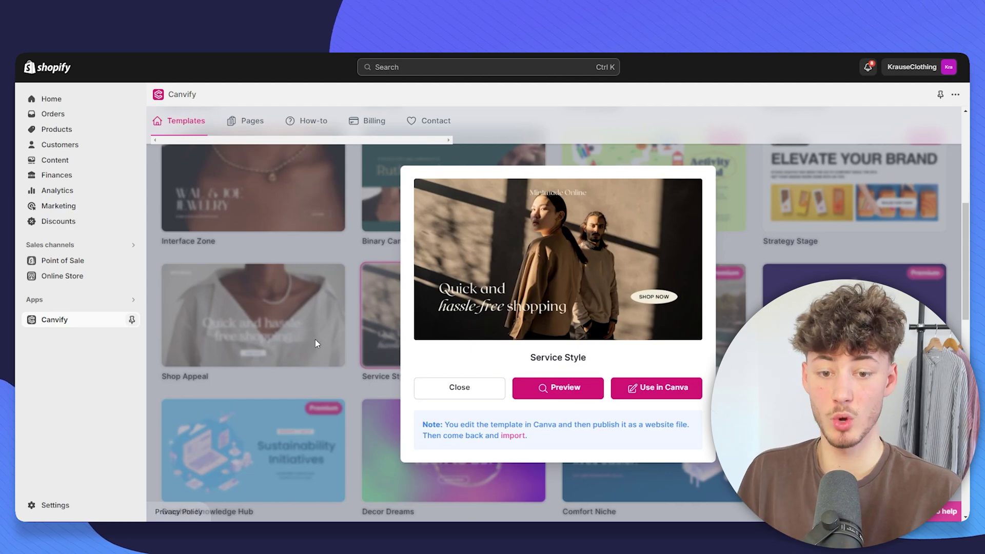
click(557, 388)
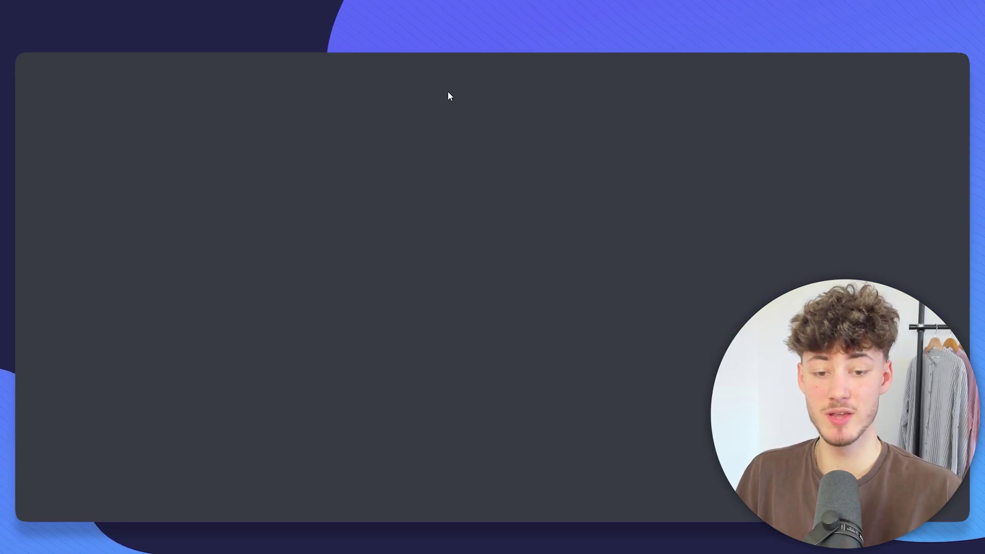
scroll(532, 180, down, 10)
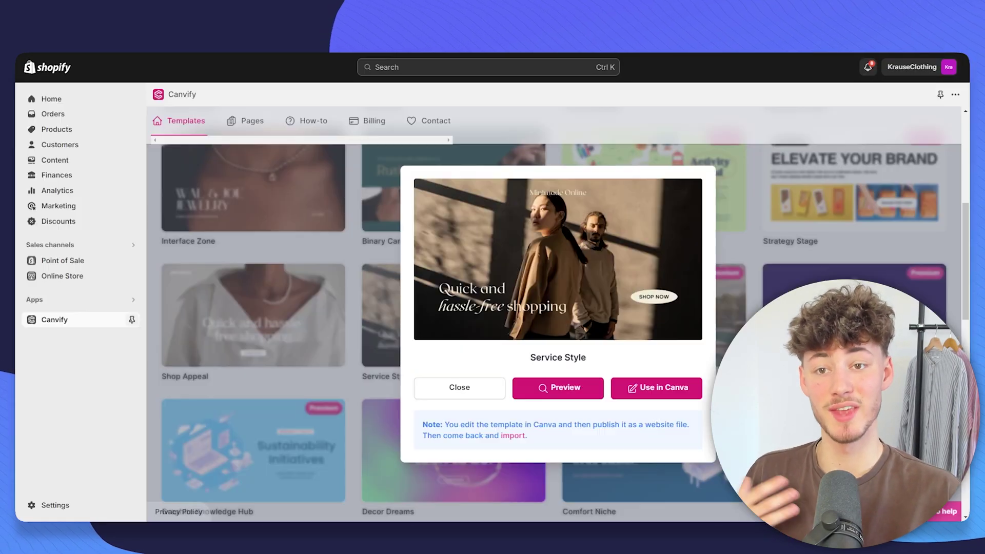
click(479, 388)
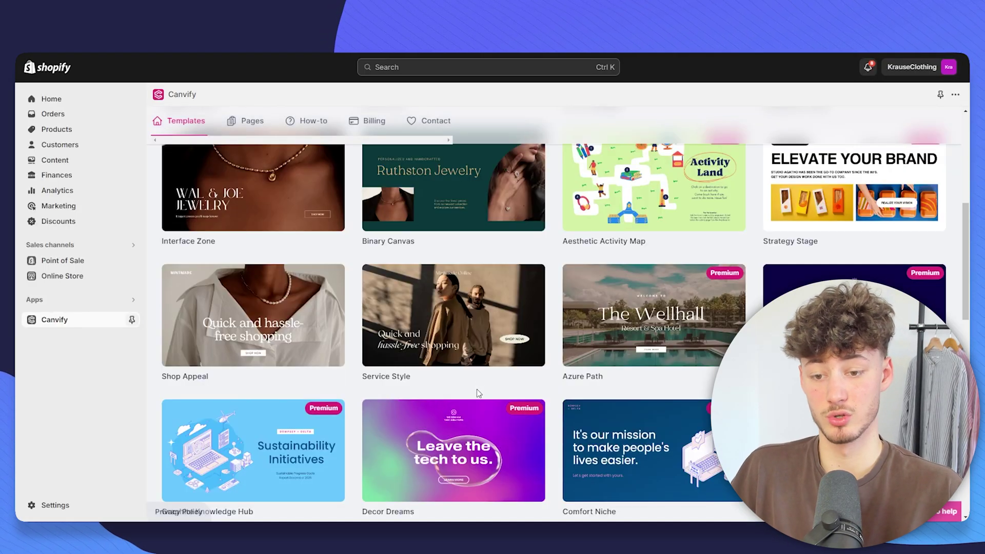
Open the Shop Appeal template in Canva
click(241, 314)
click(551, 388)
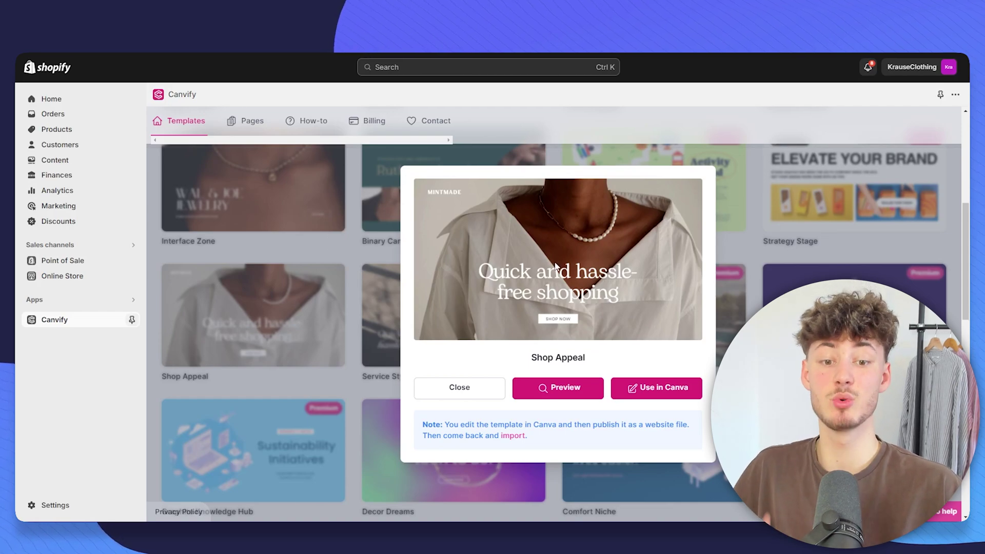
click(669, 388)
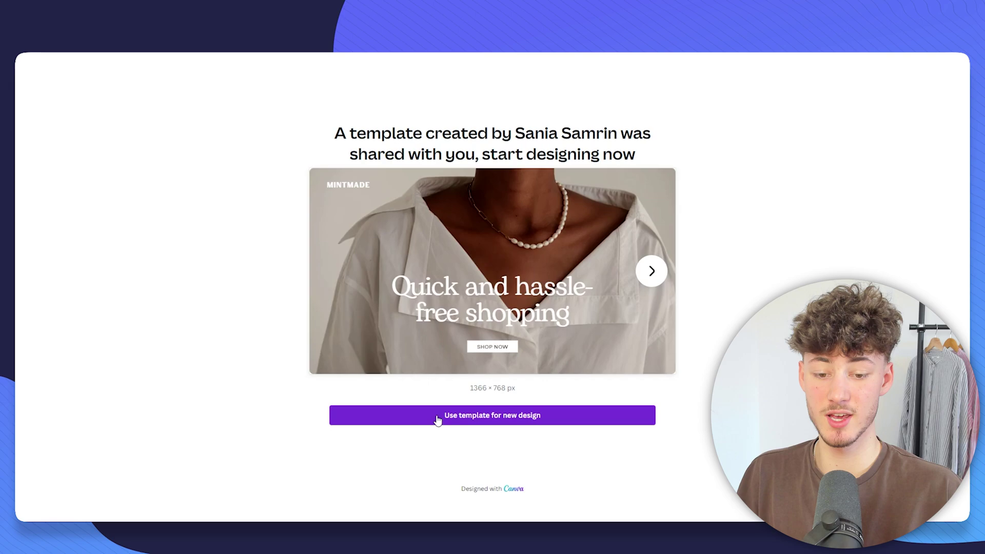
Start a new design from the Shop Appeal template, dismissing the collaboration tip and sharing panel
click(551, 416)
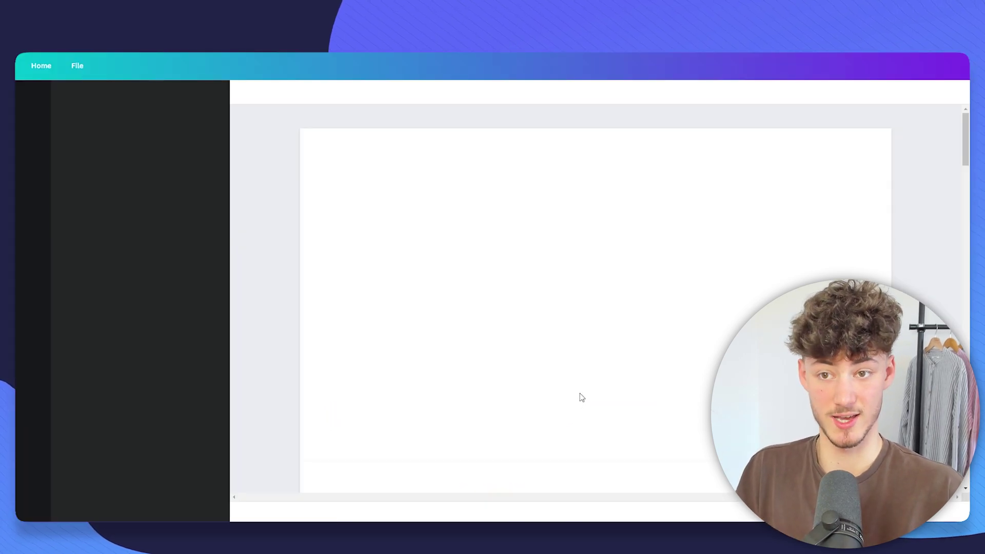
scroll(490, 263, down, 2)
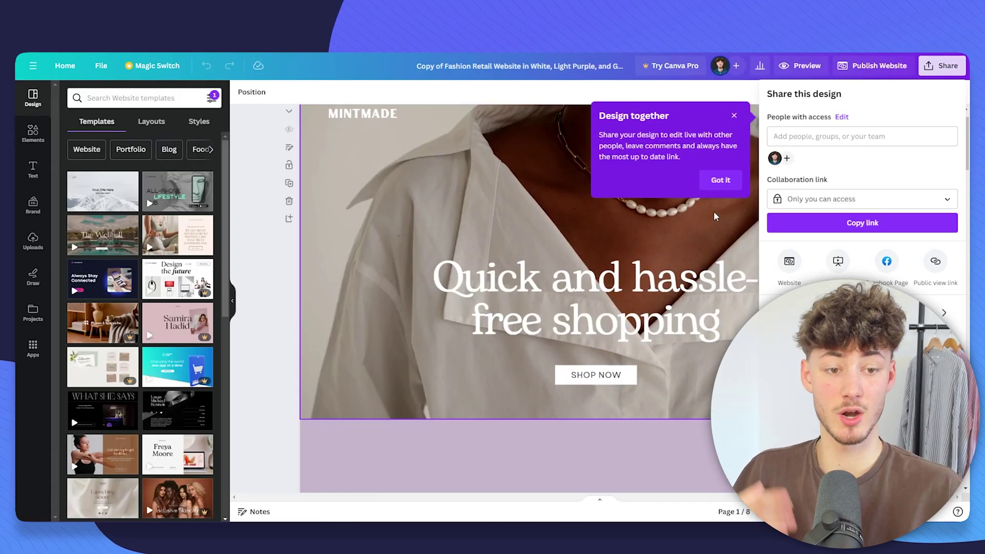
click(715, 180)
click(942, 65)
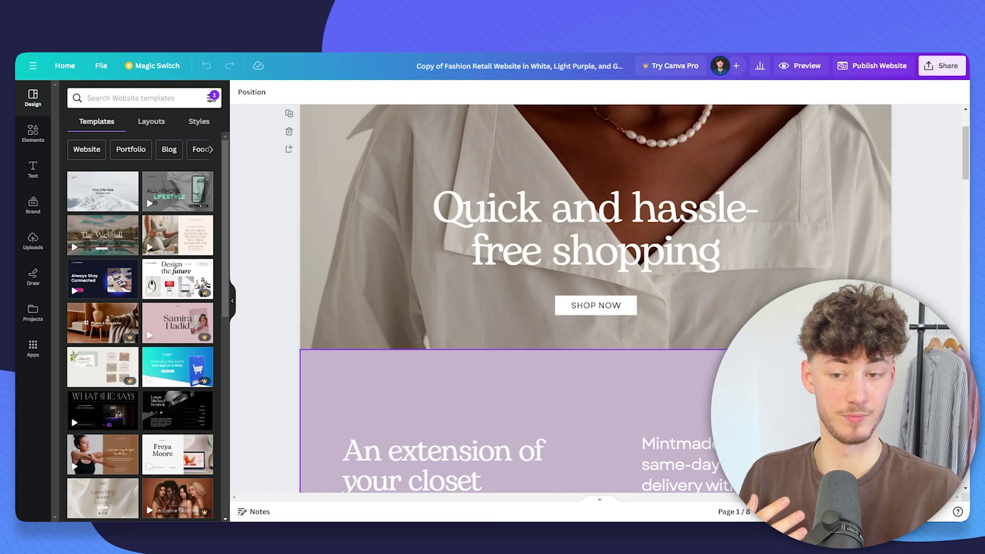
scroll(764, 280, up, 2)
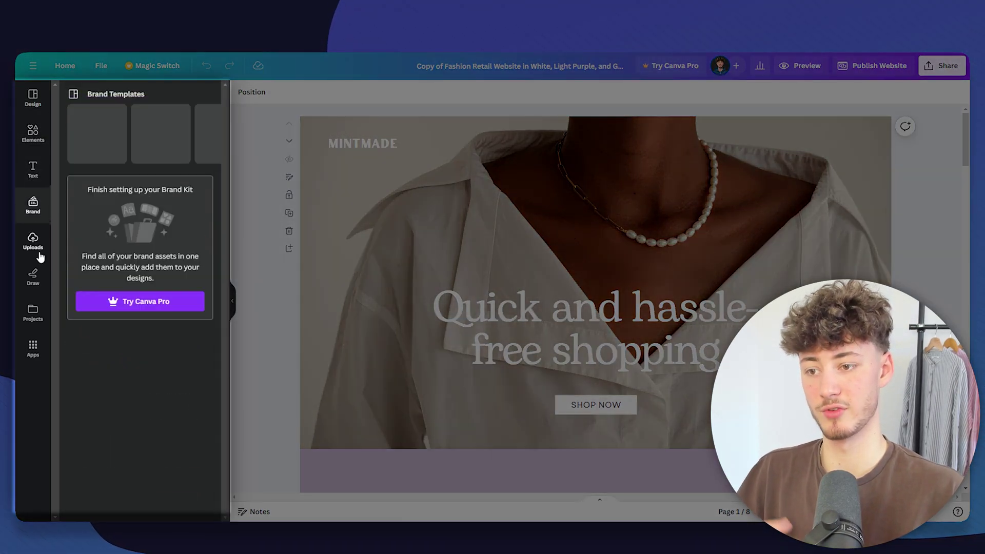
mouse_move(33, 170)
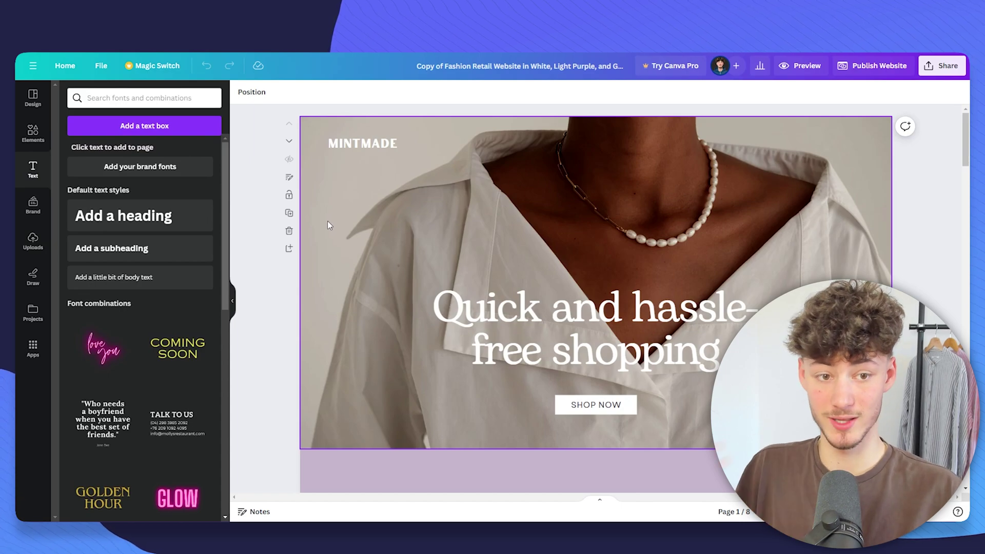
Replace 'Quick and hassle-free shopping' with 'Great Clothing at a cheap price.' in the hero
scroll(452, 247, down, 3)
scroll(550, 231, up, 3)
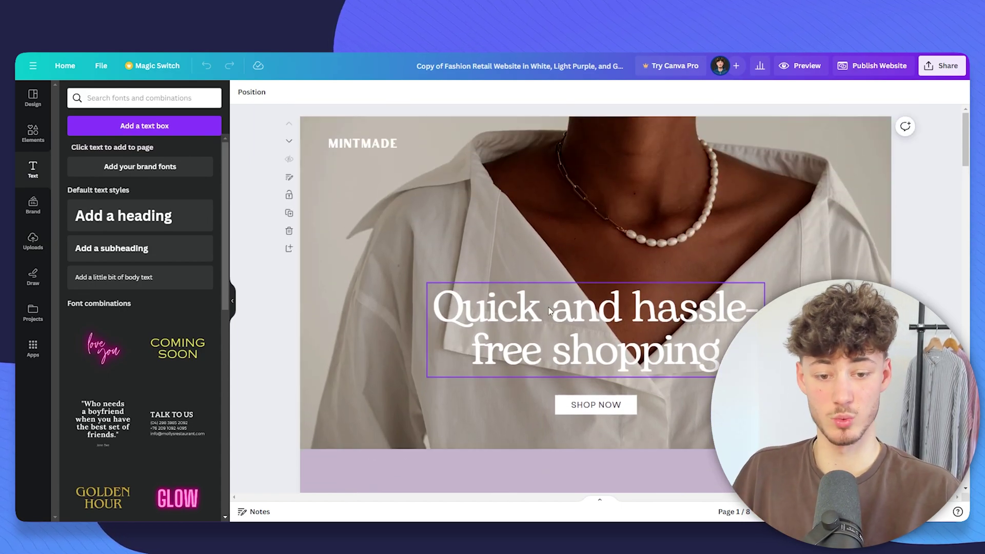
double_click(550, 311)
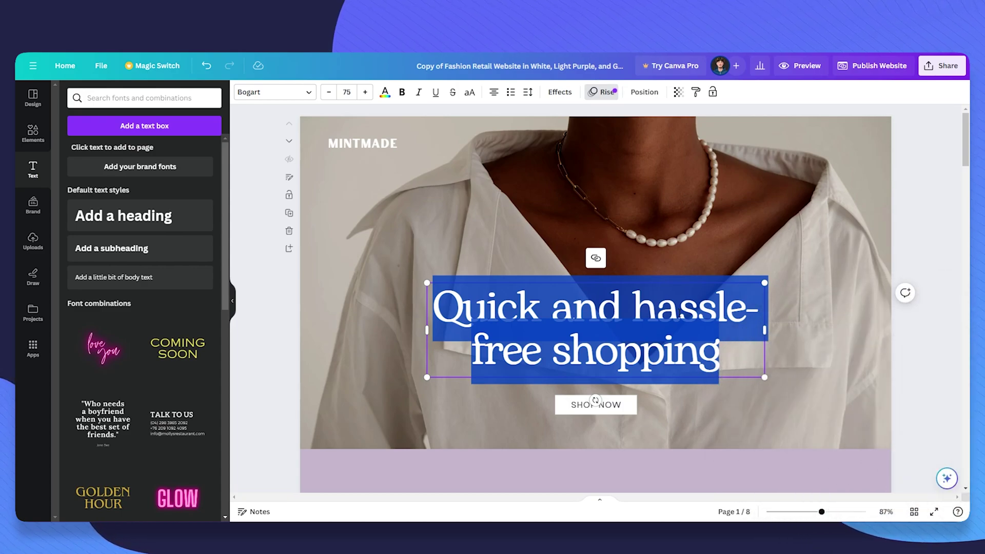
text(Great Clothin)
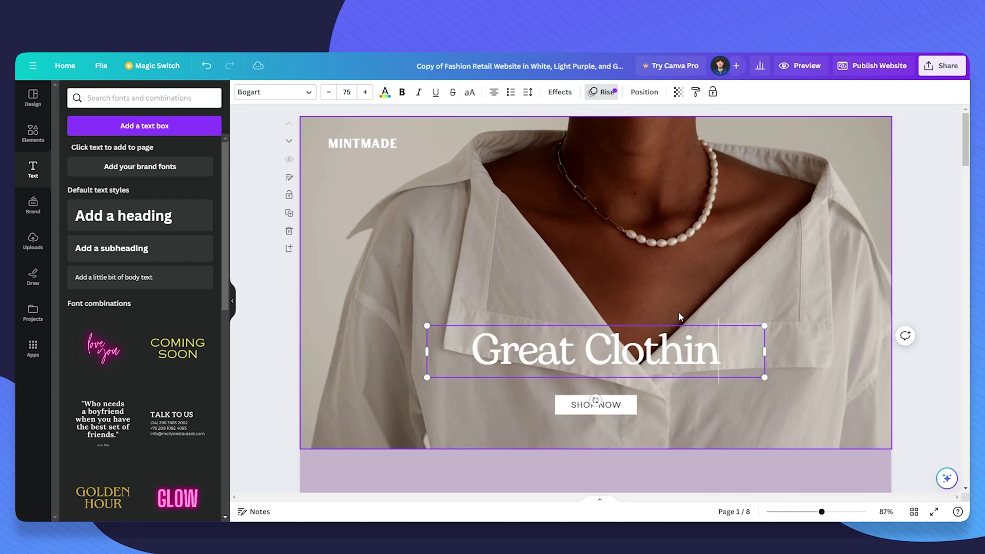
text(g at a cheap p)
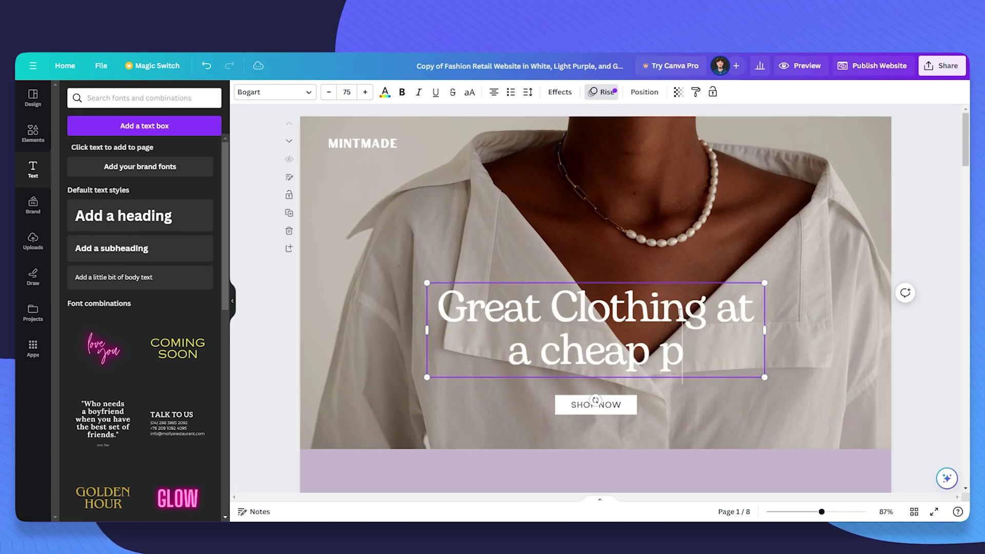
text(roic)
key(BackSpace)
key(BackSpace)
key(BackSpace)
text(ice.)
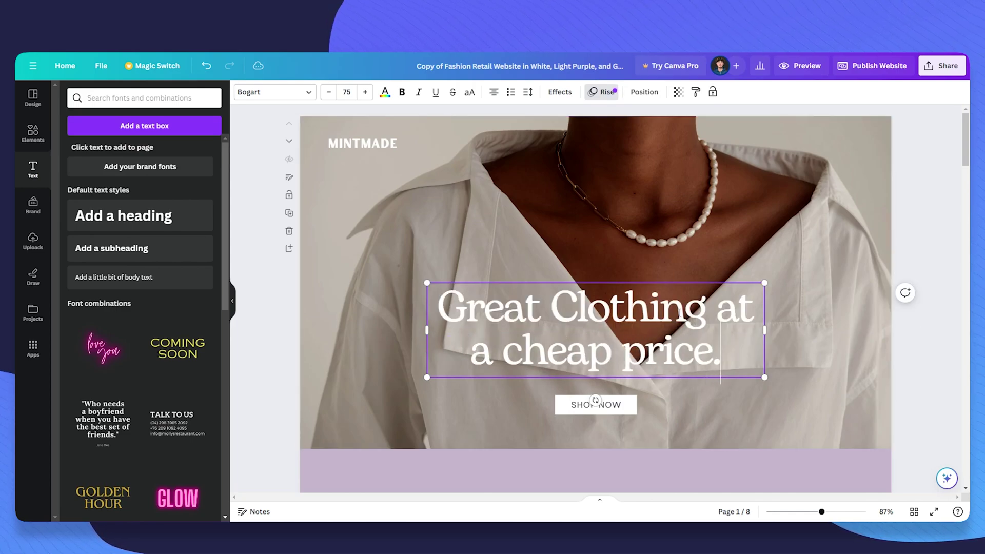
click(964, 294)
Select the photo of the woman further down the page
scroll(915, 268, down, 10)
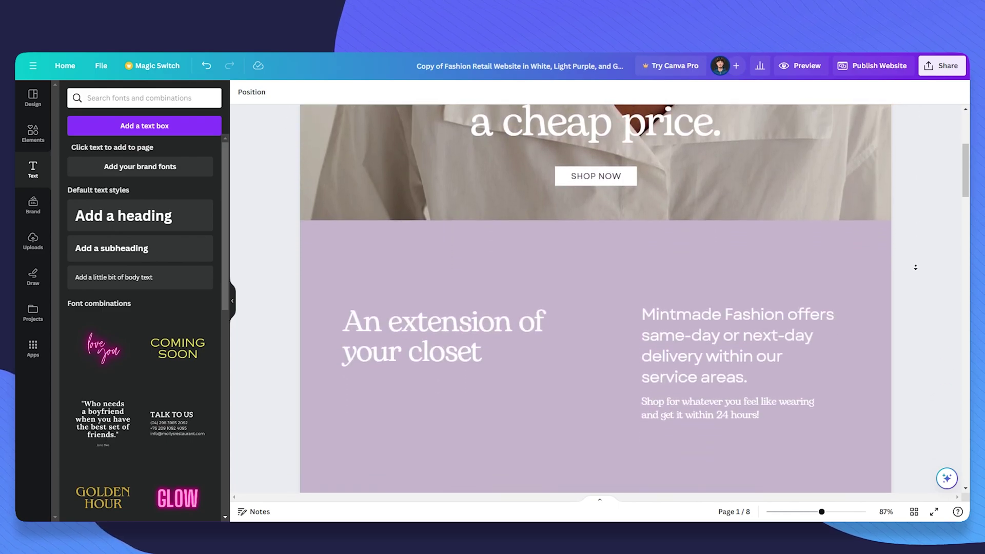
scroll(916, 268, down, 5)
click(538, 287)
scroll(702, 344, up, 3)
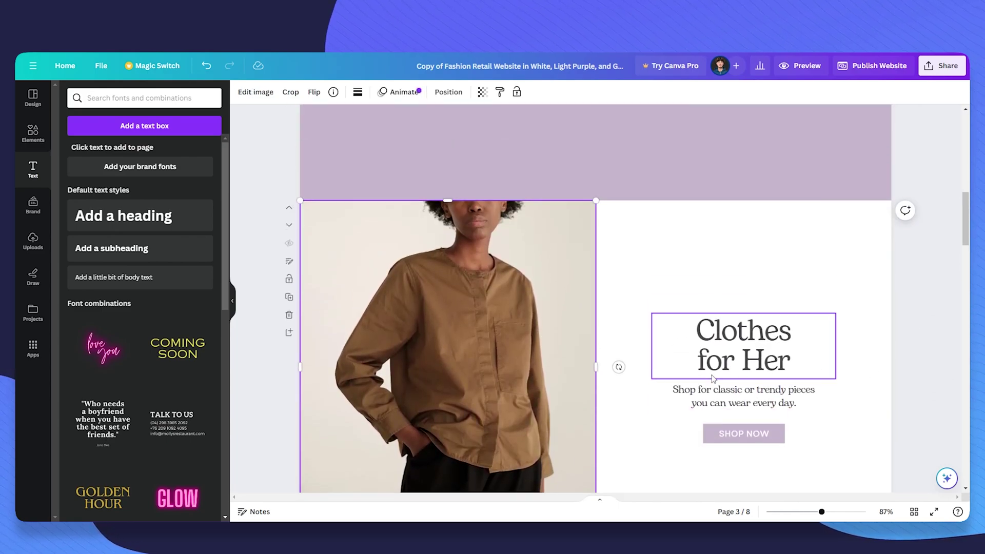
scroll(703, 344, up, 12)
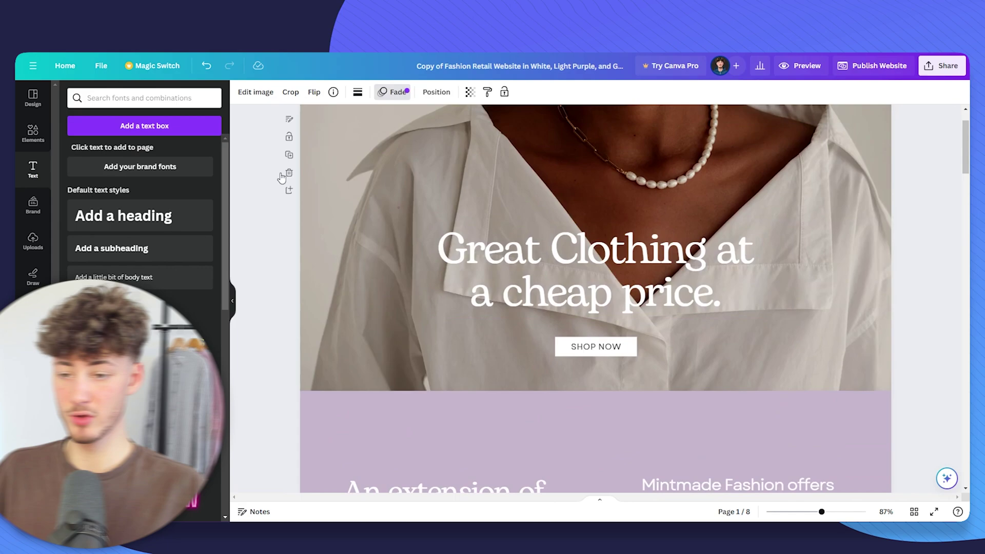
scroll(596, 286, up, 2)
Add a google.com link to the SHOP NOW button
click(629, 408)
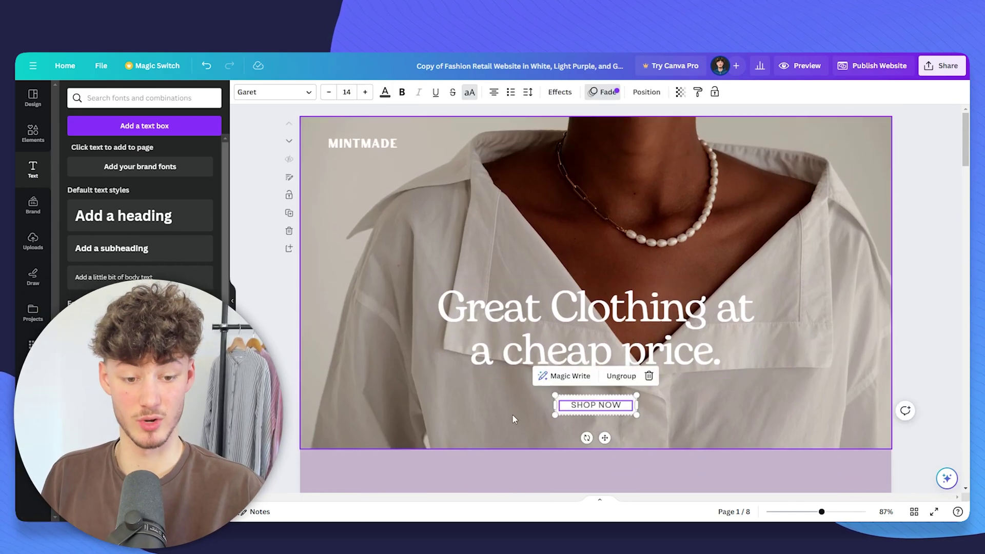
right_click(620, 405)
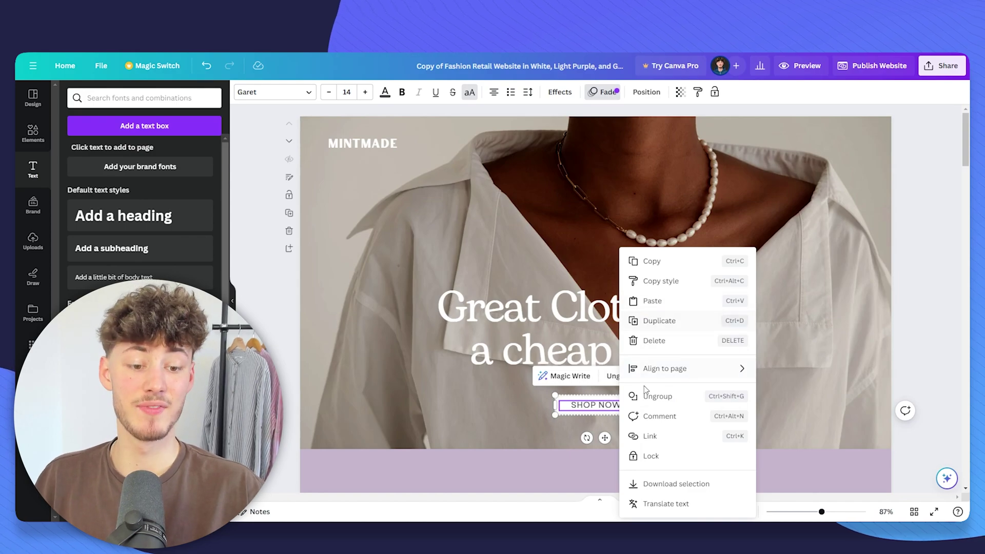
click(650, 436)
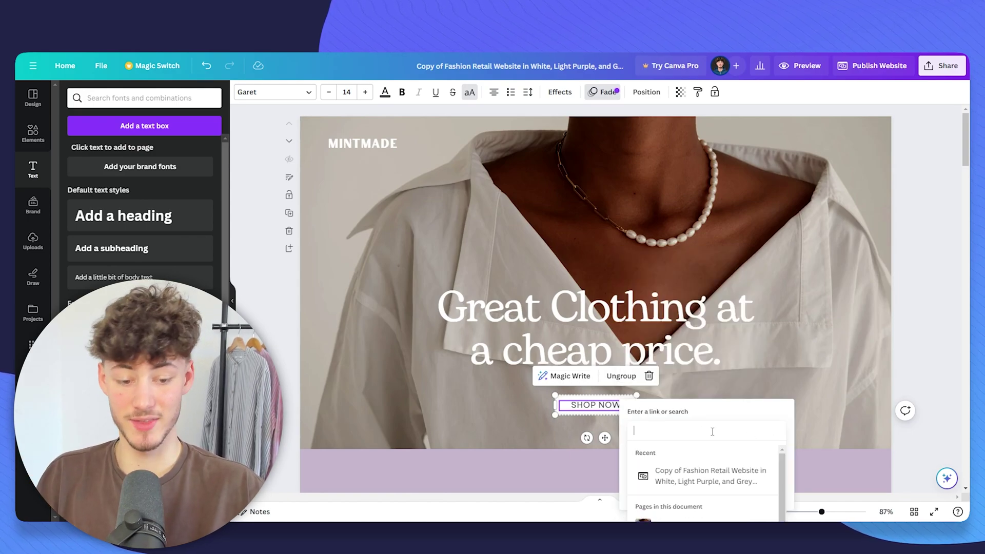
text(go)
key(BackSpace)
key(BackSpace)
key(BackSpace)
key(BackSpace)
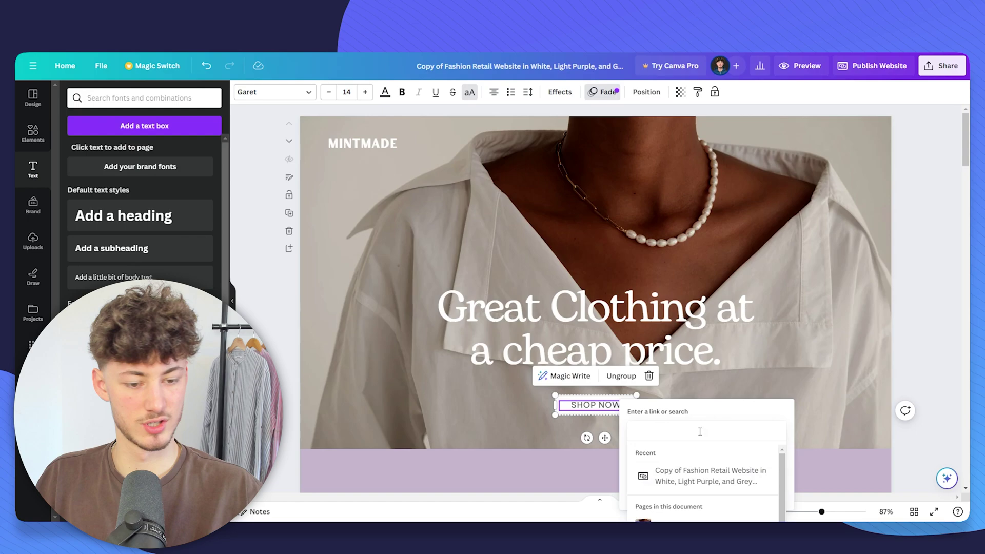
text(google.com)
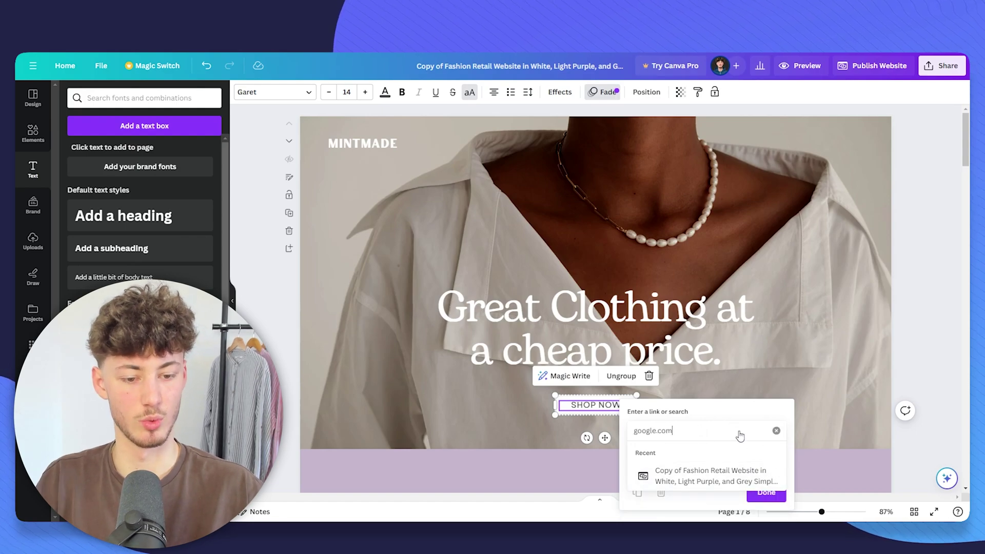
key(Return)
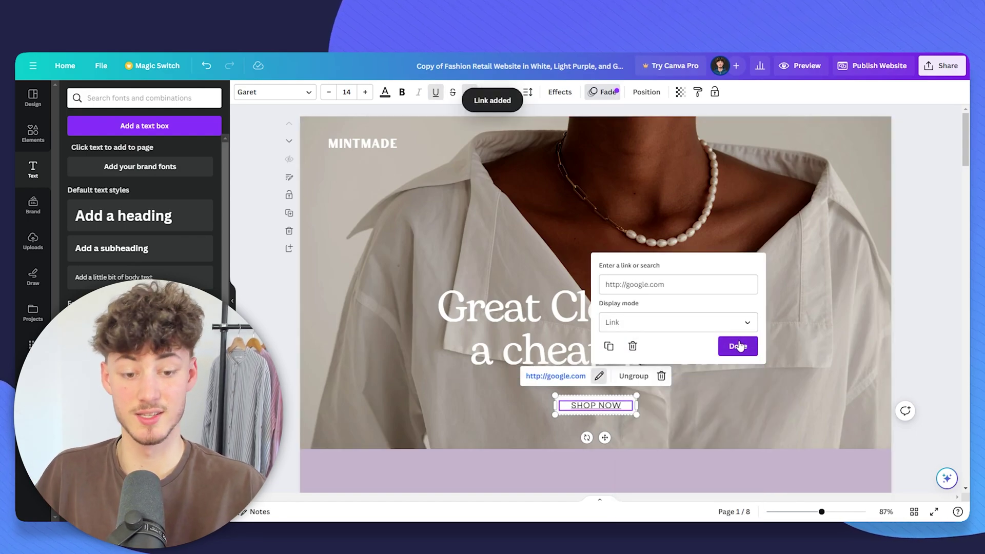
click(738, 346)
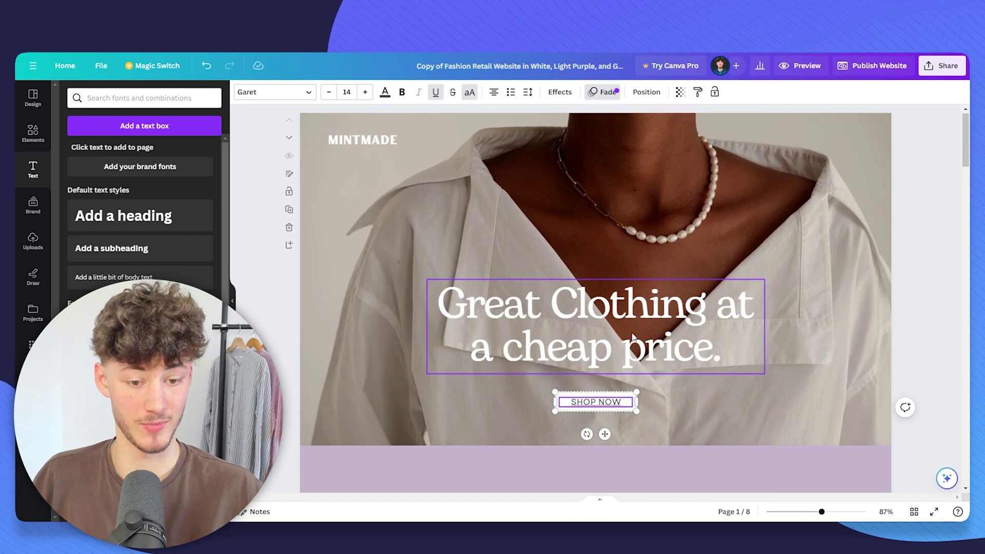
Select the photo of the man further down the page
scroll(623, 342, down, 15)
scroll(755, 364, down, 2)
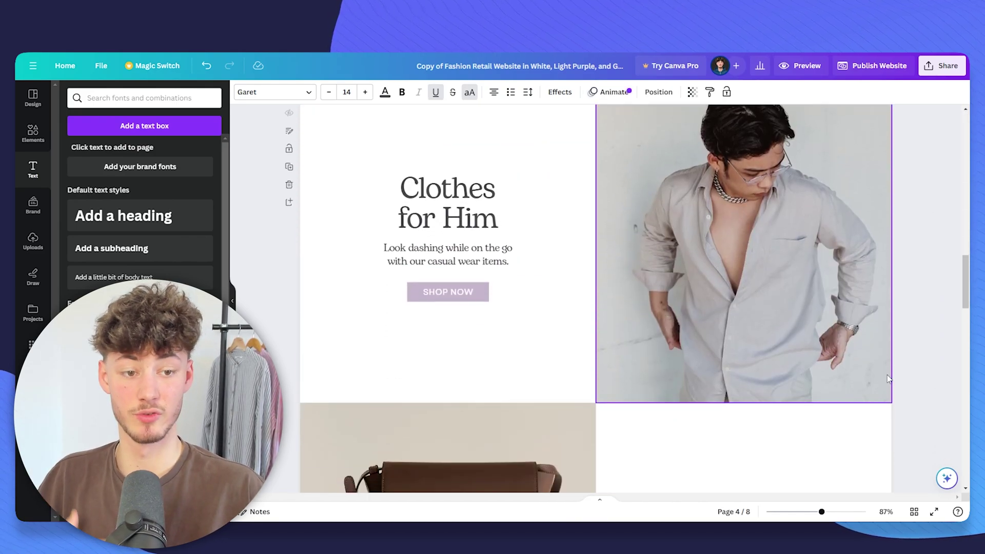
click(836, 329)
scroll(912, 300, up, 10)
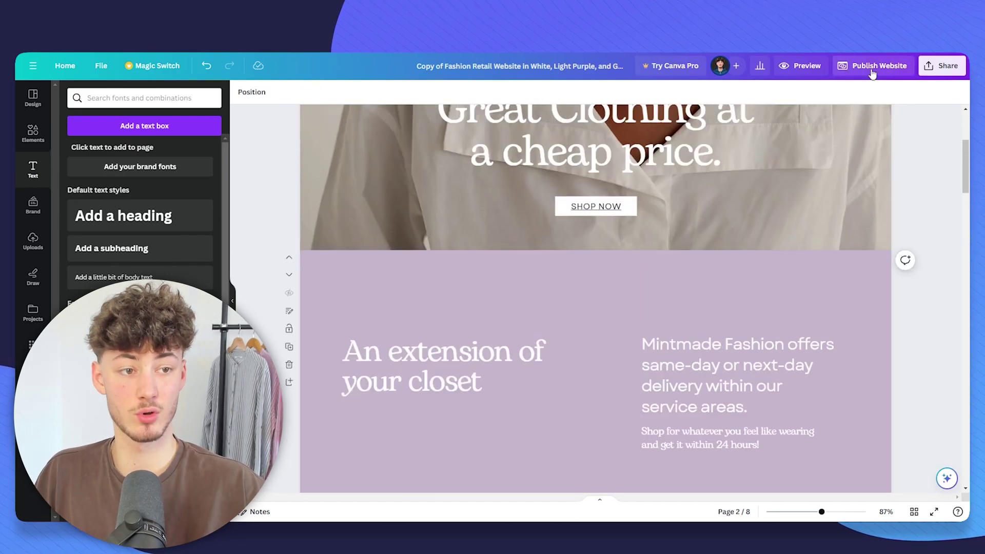
Publish to a free Canva domain and review the advanced publishing settings
click(872, 73)
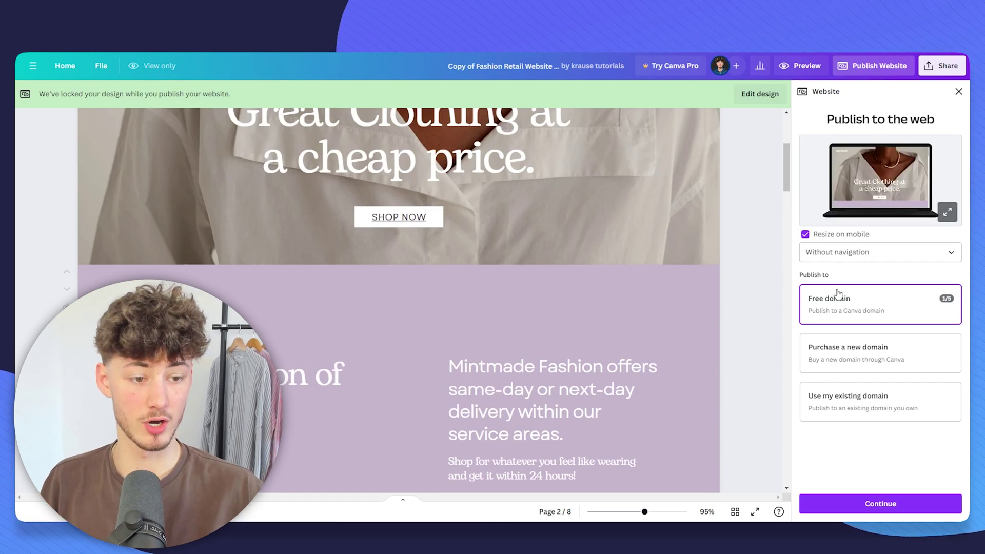
click(879, 500)
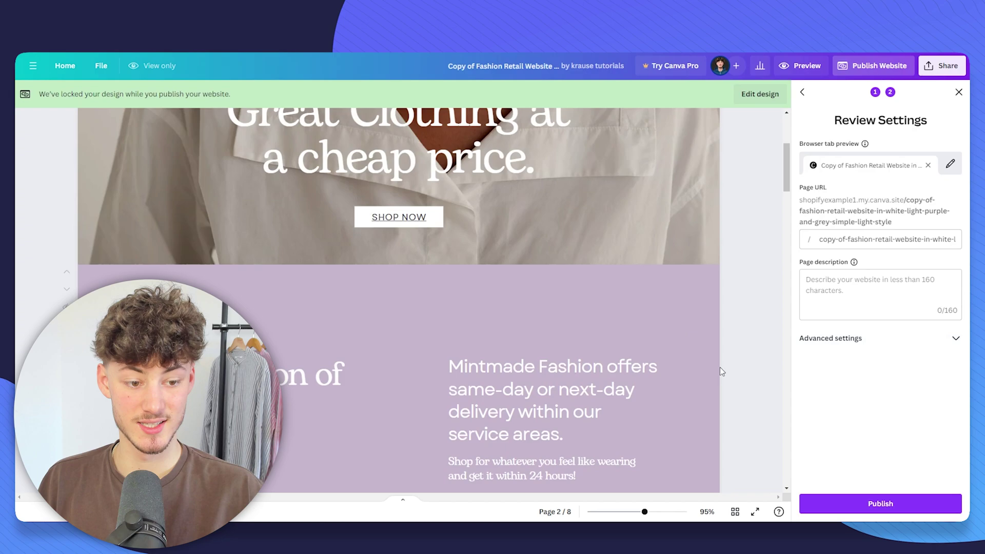
click(840, 338)
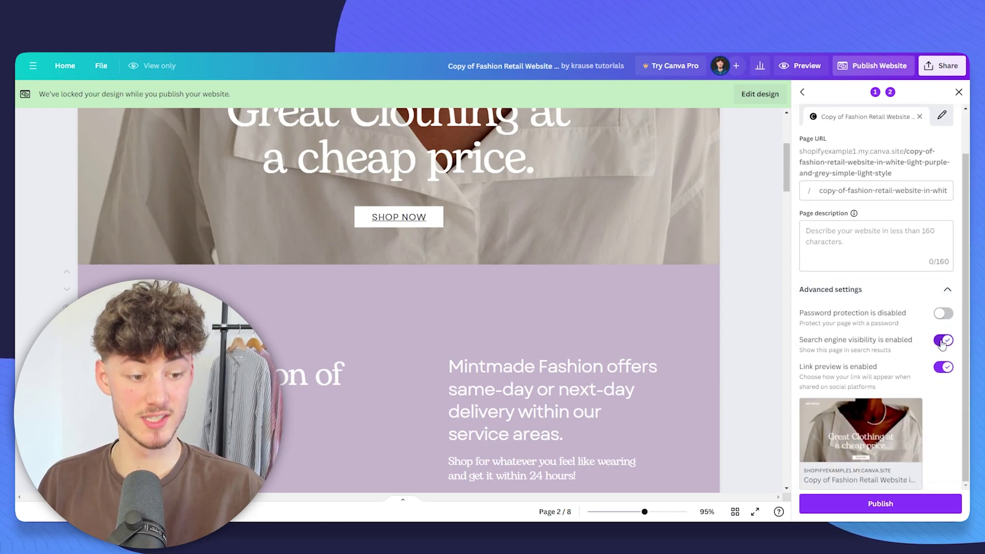
scroll(612, 342, up, 4)
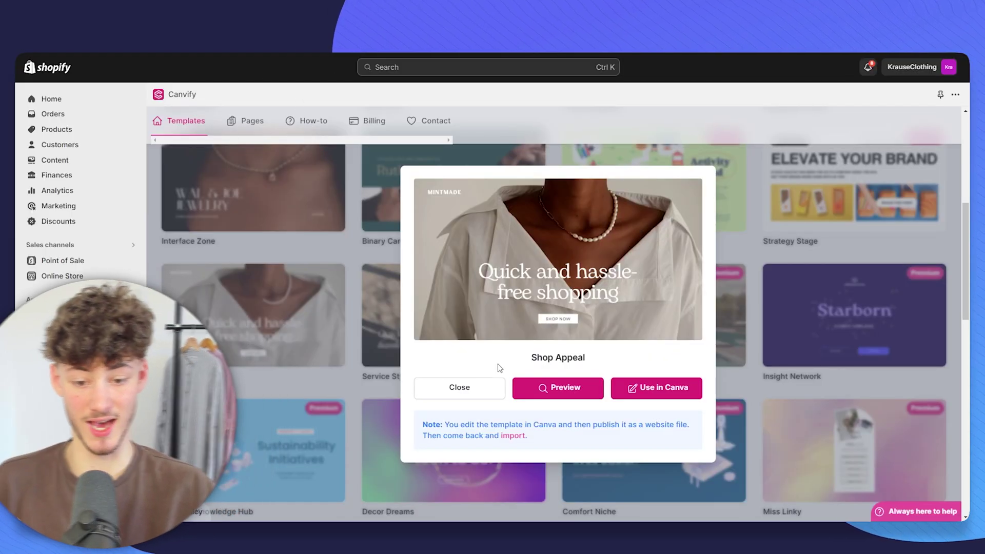
Close the Shop Appeal preview and start a new page import from the Pages list
click(476, 392)
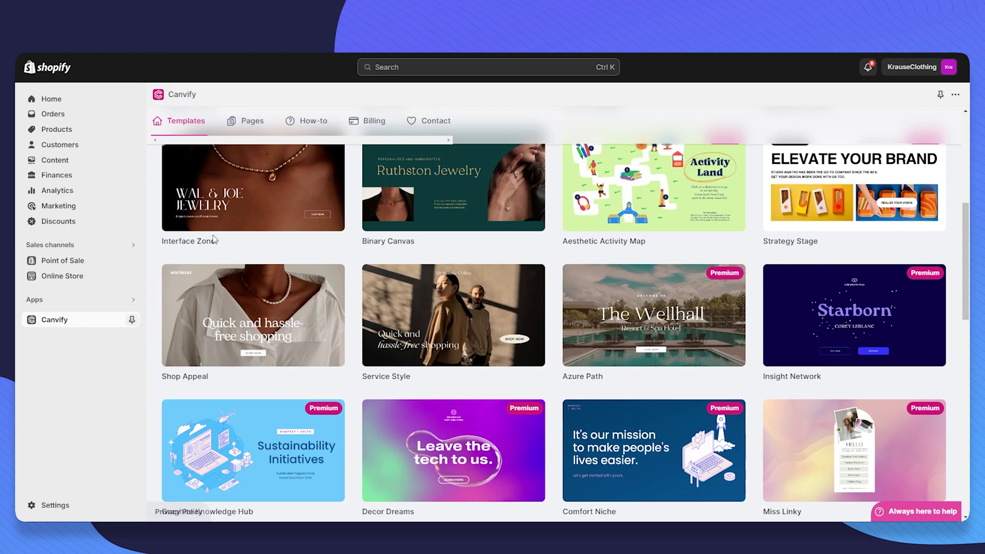
click(250, 123)
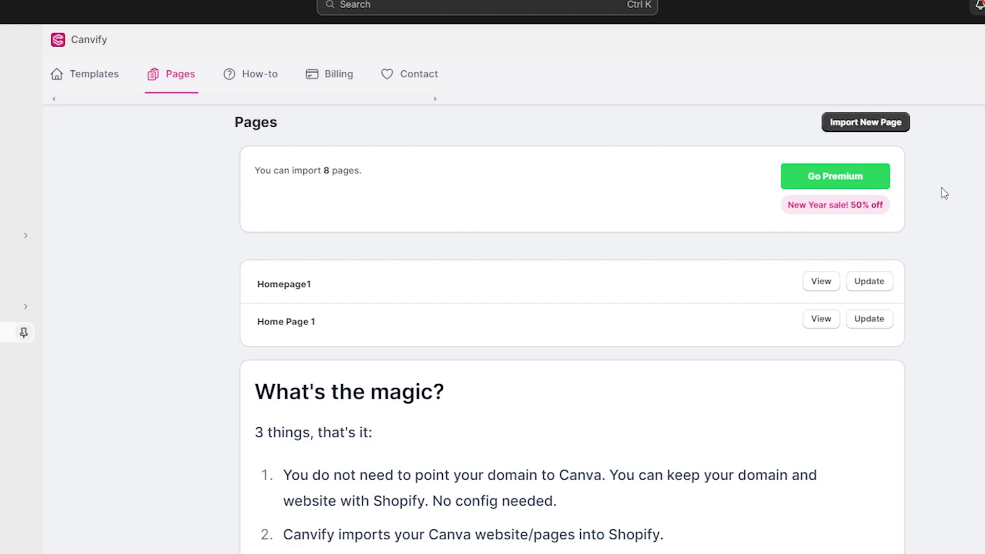
click(866, 122)
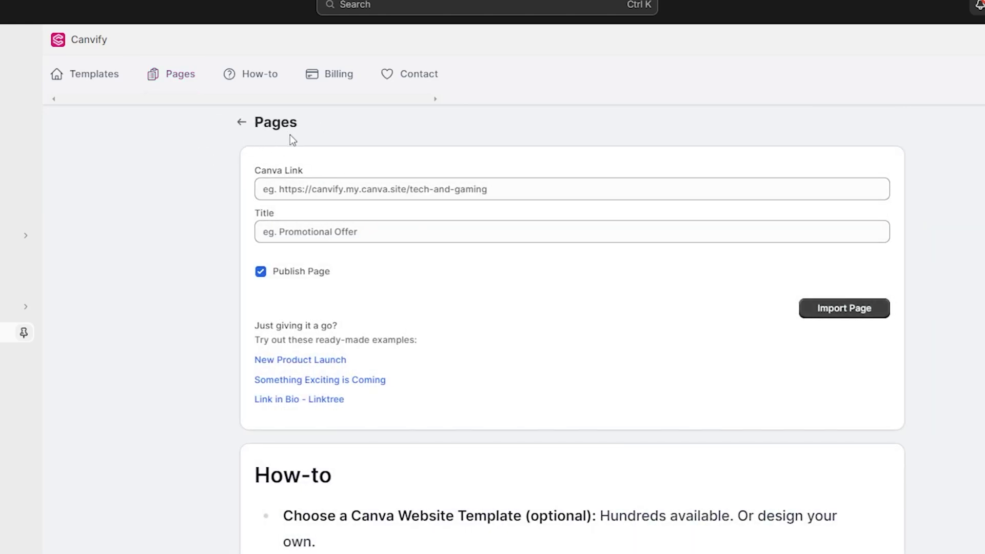
scroll(347, 156, down, 3)
scroll(347, 156, up, 3)
Paste the published Canva link, title the page HomePageMAIN, and import it
click(345, 189)
text(https://shopifyexample1.my.canva.site/copy-of-fashion-retail-website-in-white-light-purple-and-grey-simple-light-style)
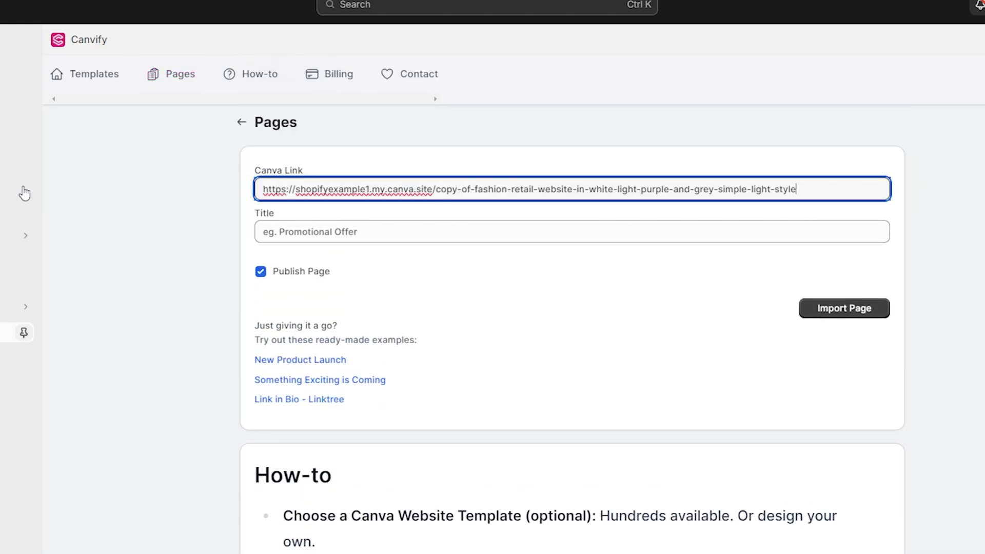
drag(221, 204, 368, 165)
drag(247, 212, 371, 222)
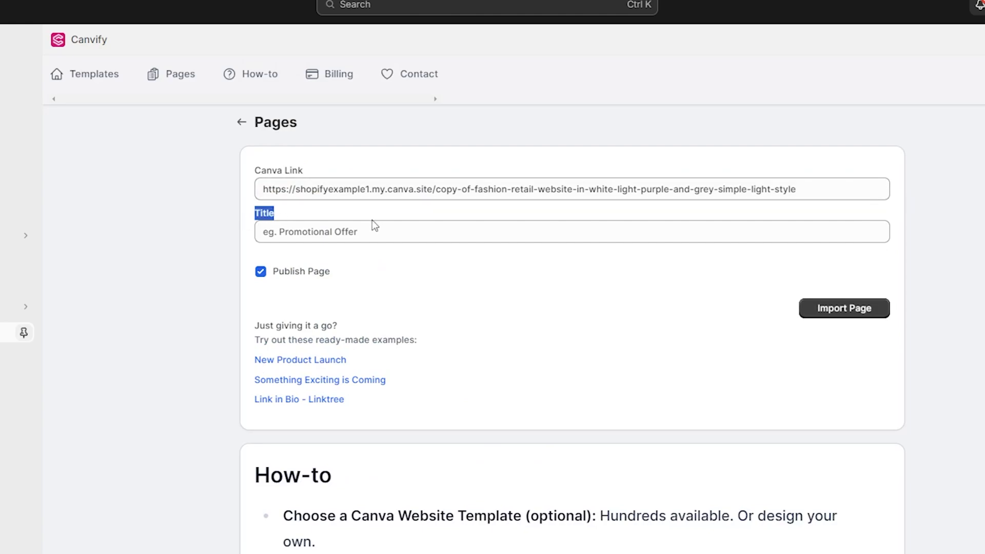
click(386, 241)
click(157, 282)
click(303, 233)
text(HomePageMAIN)
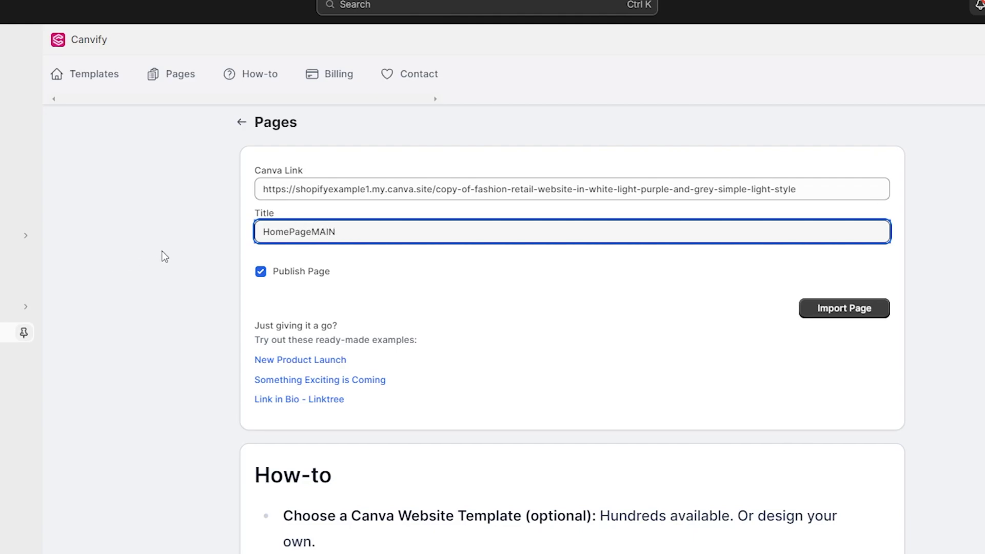
click(162, 251)
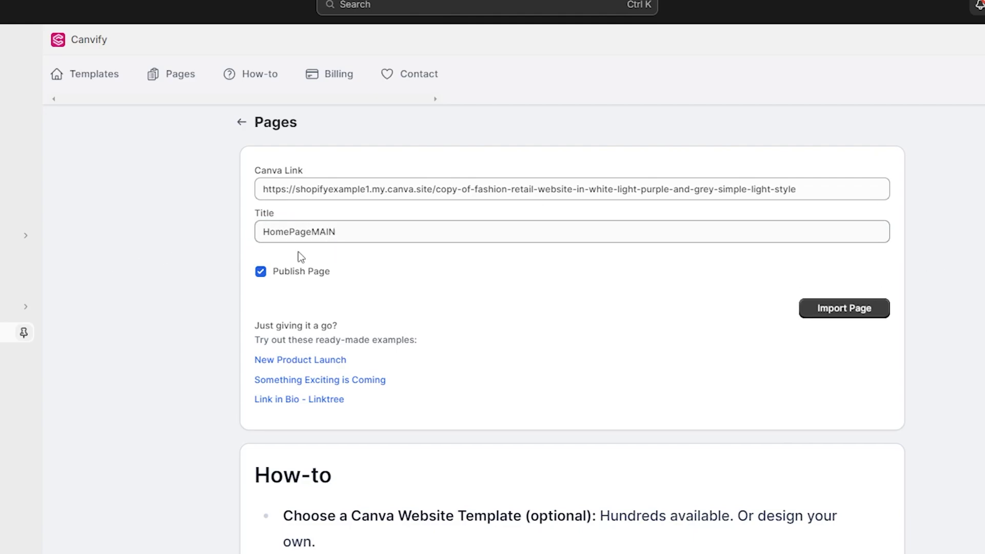
click(852, 309)
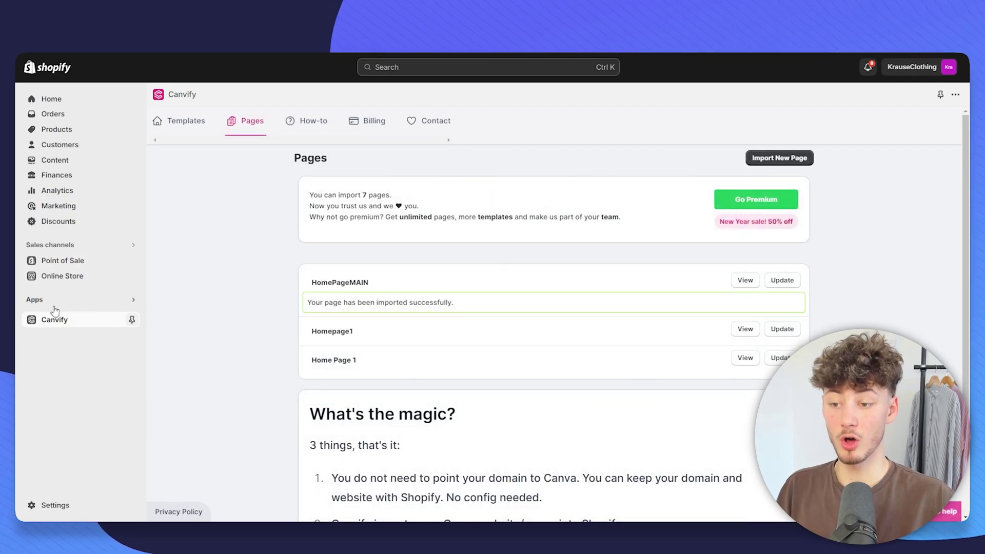
Open the HomePageMAIN page from Online Store > Pages
click(70, 275)
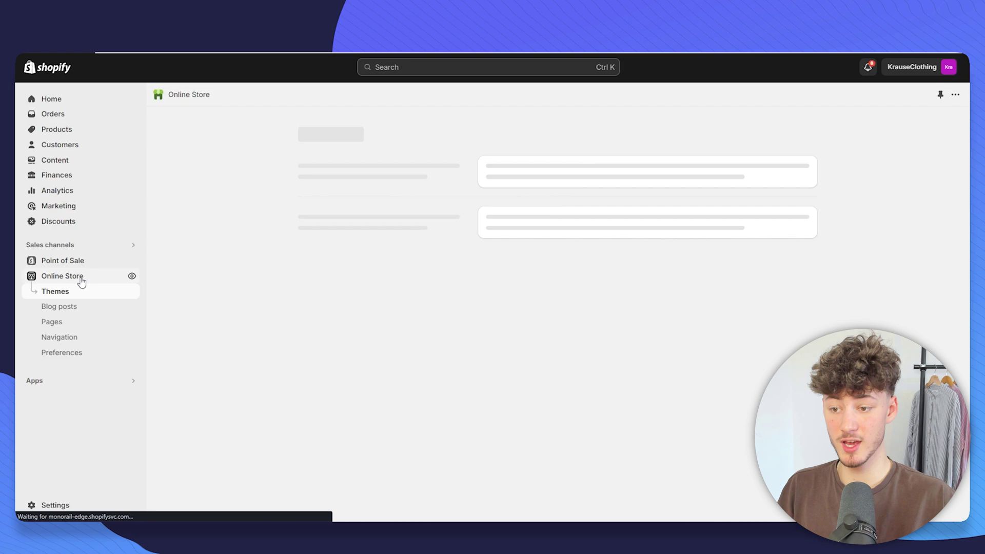
click(68, 328)
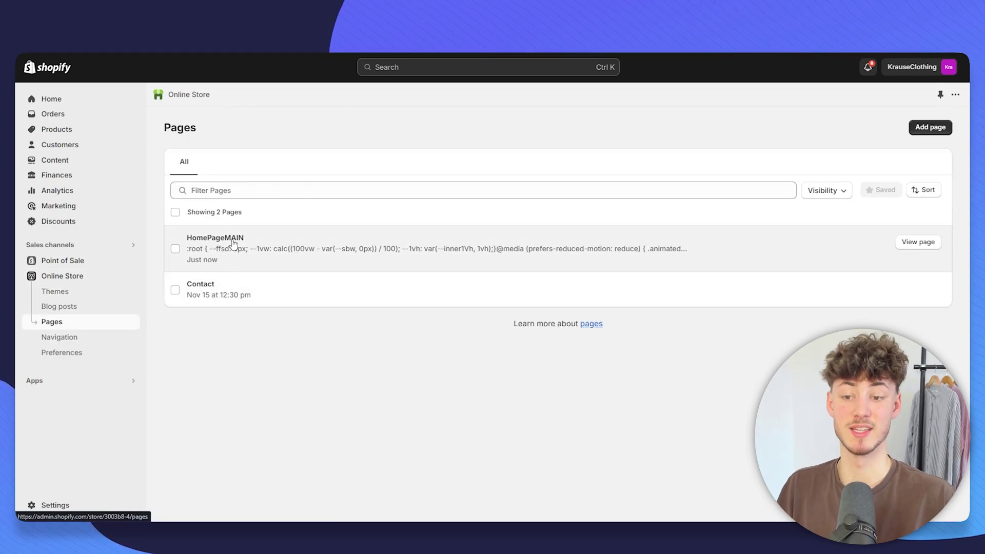
click(234, 245)
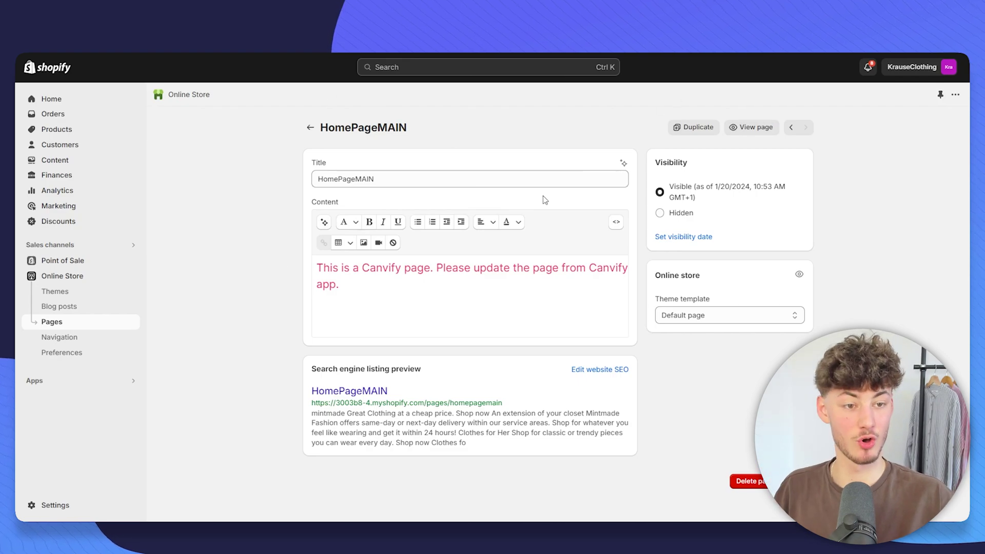
Preview HomePageMAIN on the live storefront, scrolling through the mintmade design
click(751, 128)
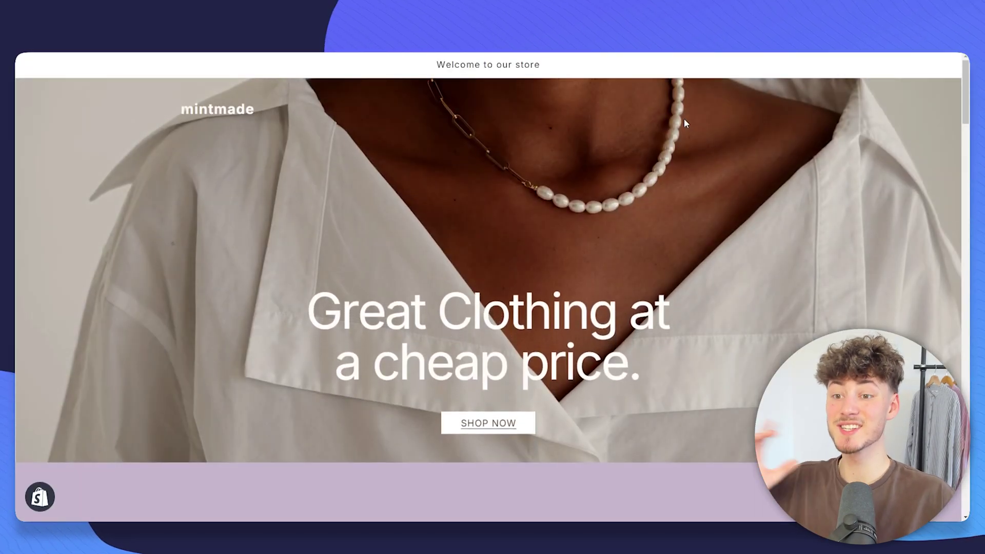
scroll(766, 207, down, 10)
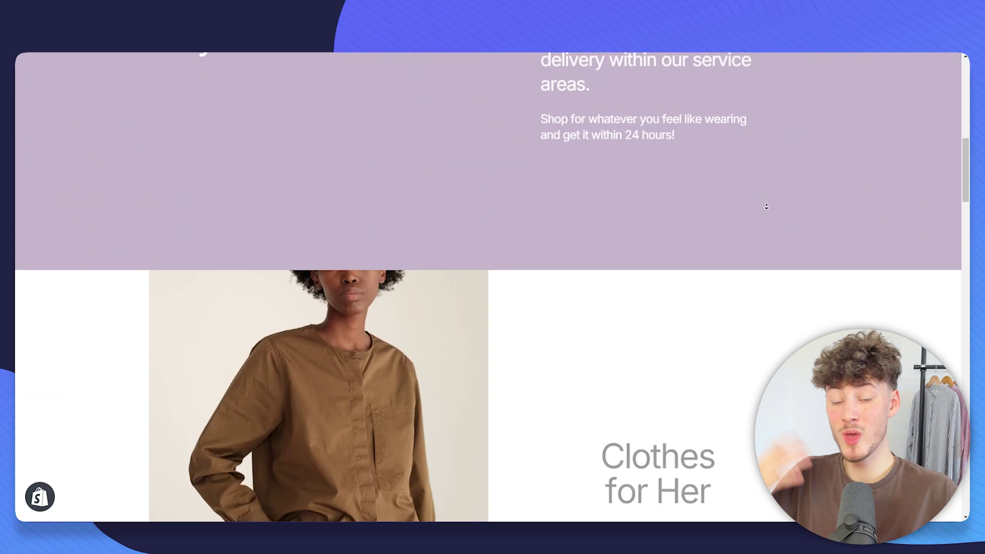
scroll(766, 206, down, 12)
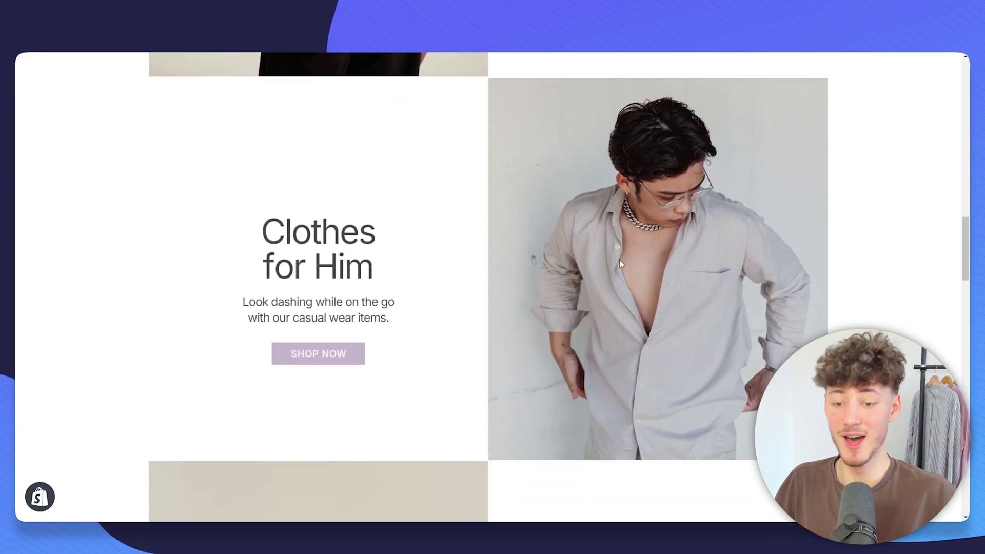
scroll(468, 310, down, 6)
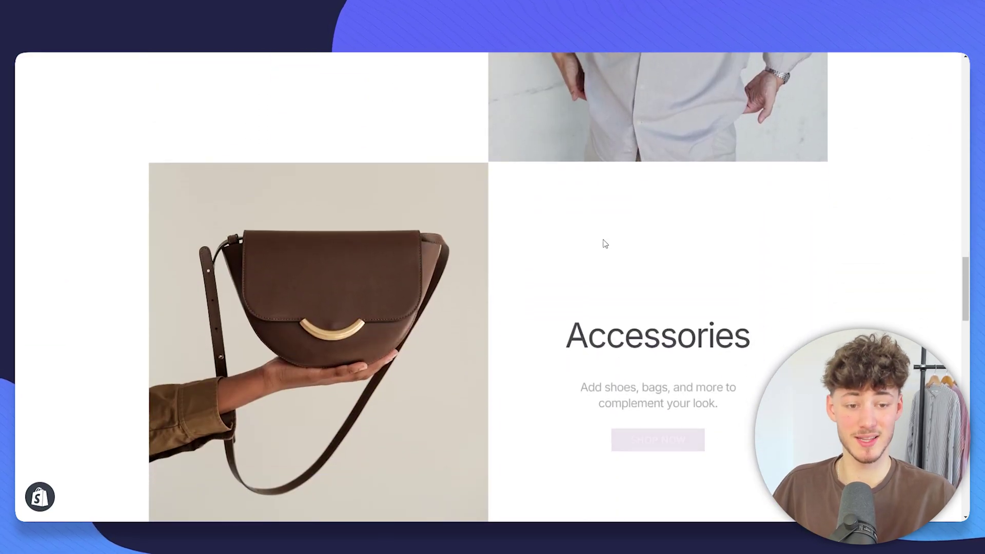
scroll(522, 343, up, 20)
scroll(451, 156, down, 1)
scroll(494, 423, up, 1)
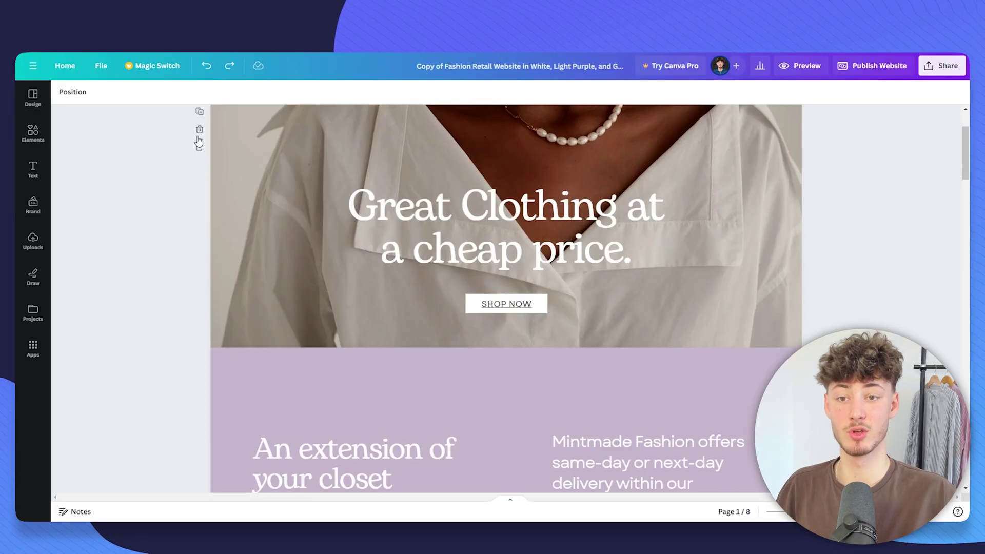
Delete 'at a cheap price' so the headline reads 'Great Clothing.', then republish the website
scroll(570, 308, up, 3)
click(570, 308)
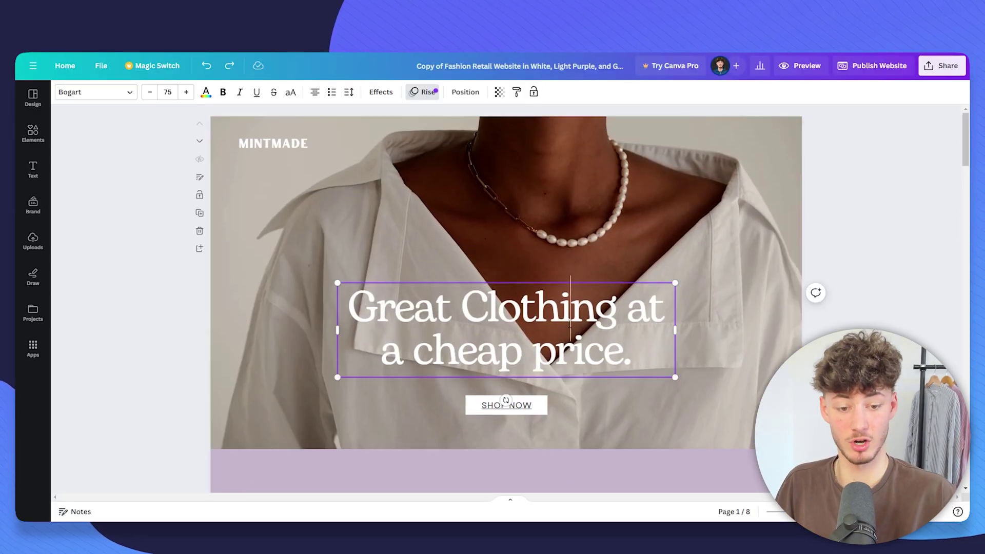
drag(633, 312, 622, 359)
key(BackSpace)
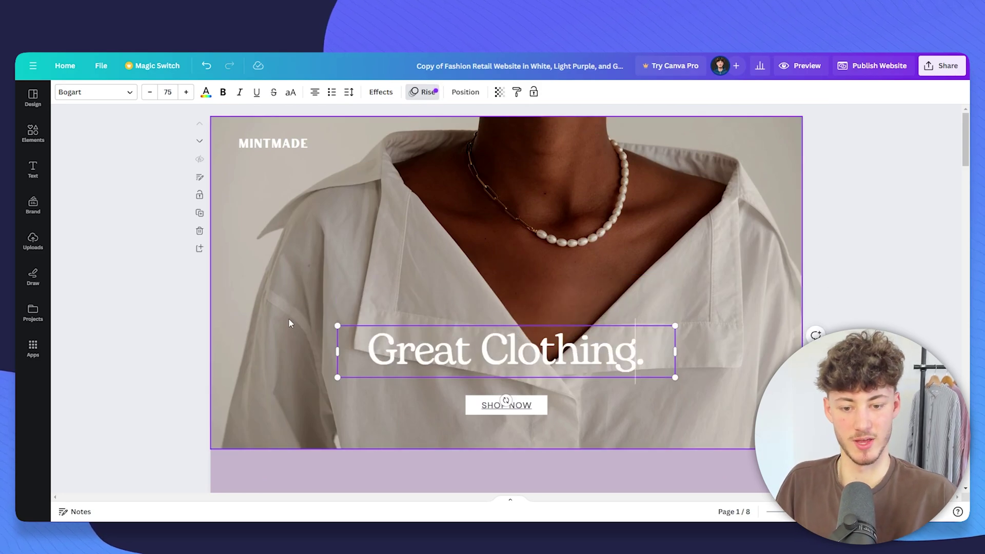
click(762, 220)
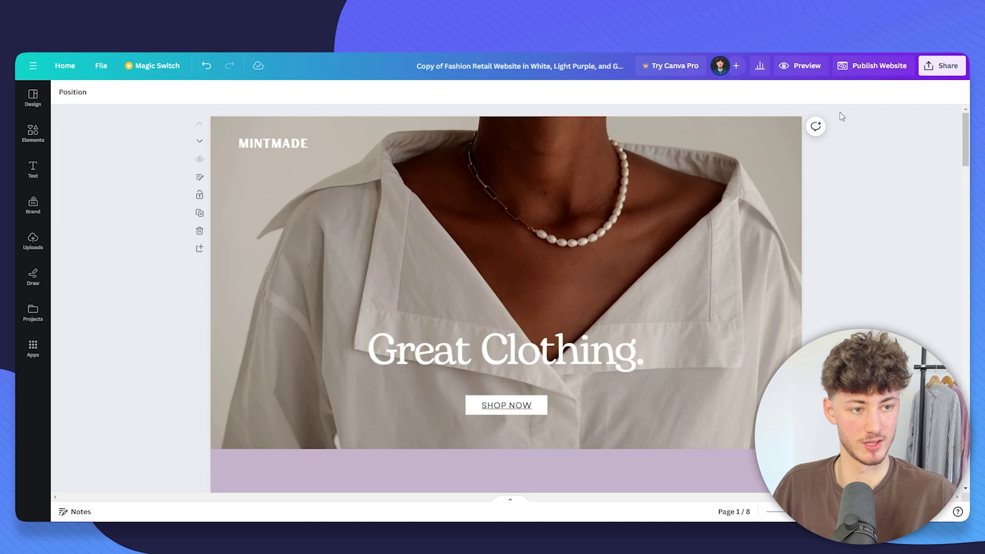
click(872, 66)
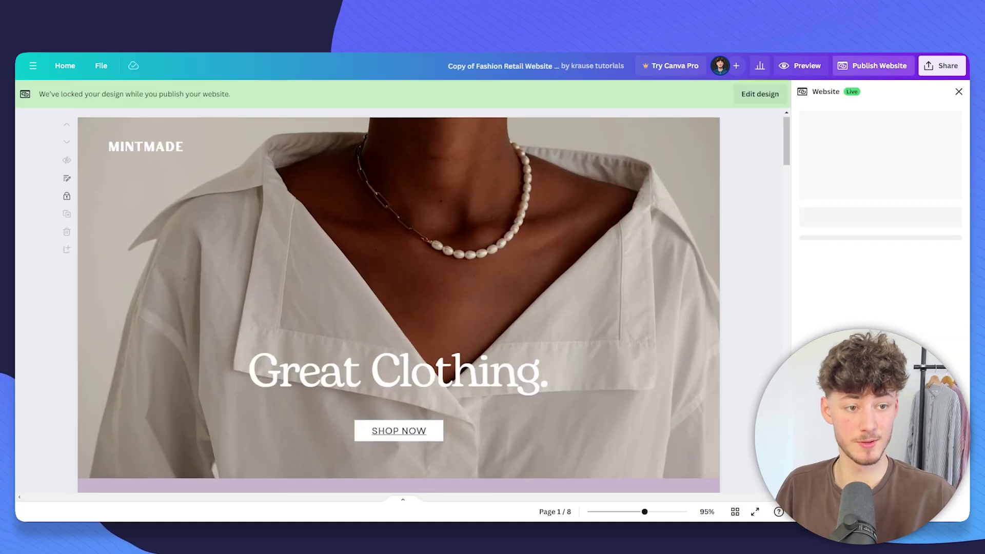
click(880, 493)
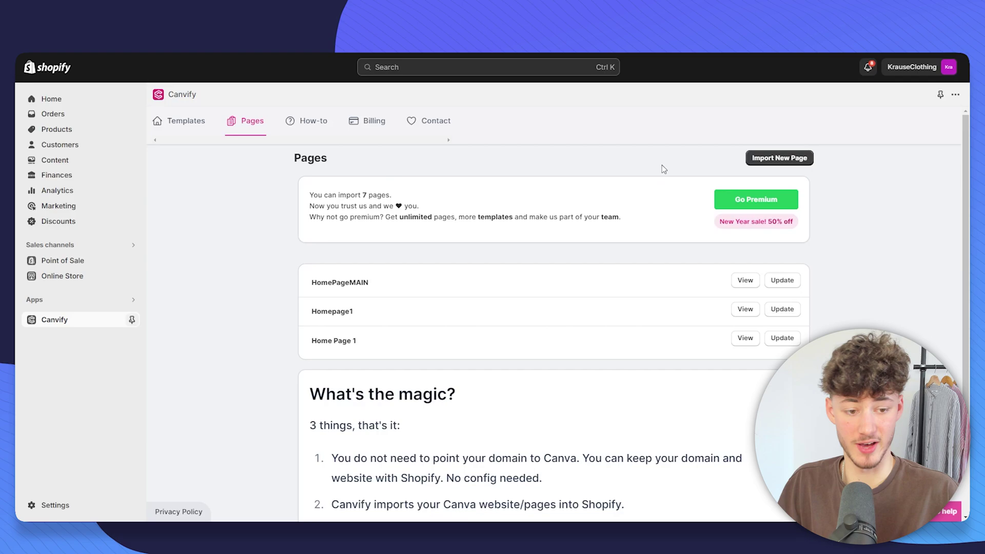
Update HomePageMAIN with the latest Canva changes, then switch to the Templates gallery
click(788, 284)
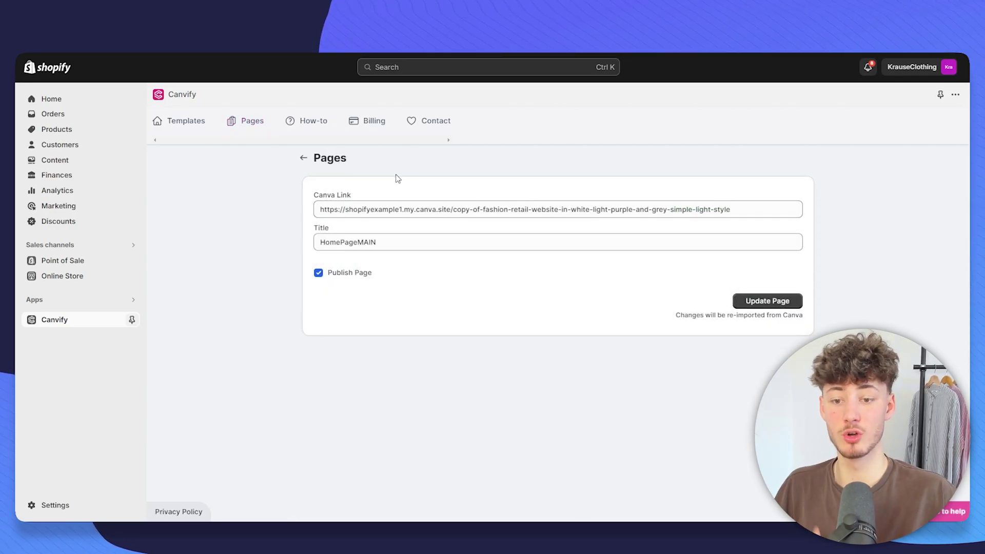
click(788, 303)
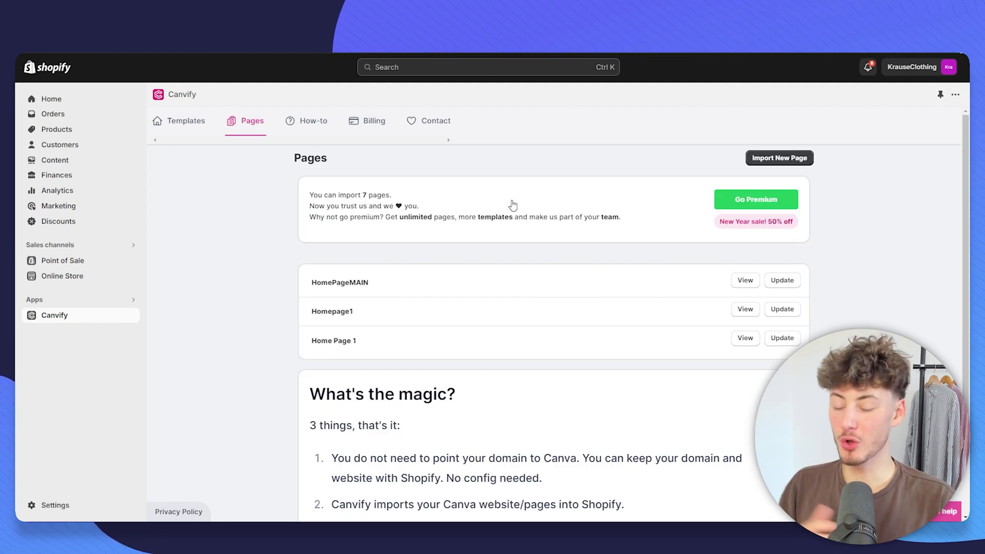
click(175, 122)
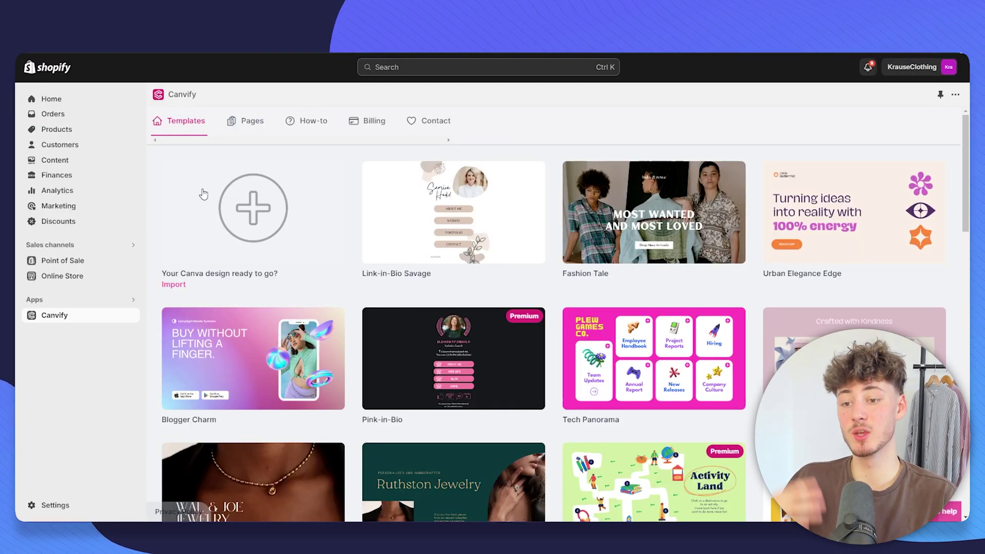
Open the Import card, then return to the Pages list confirming HomePageMAIN was imported
click(332, 219)
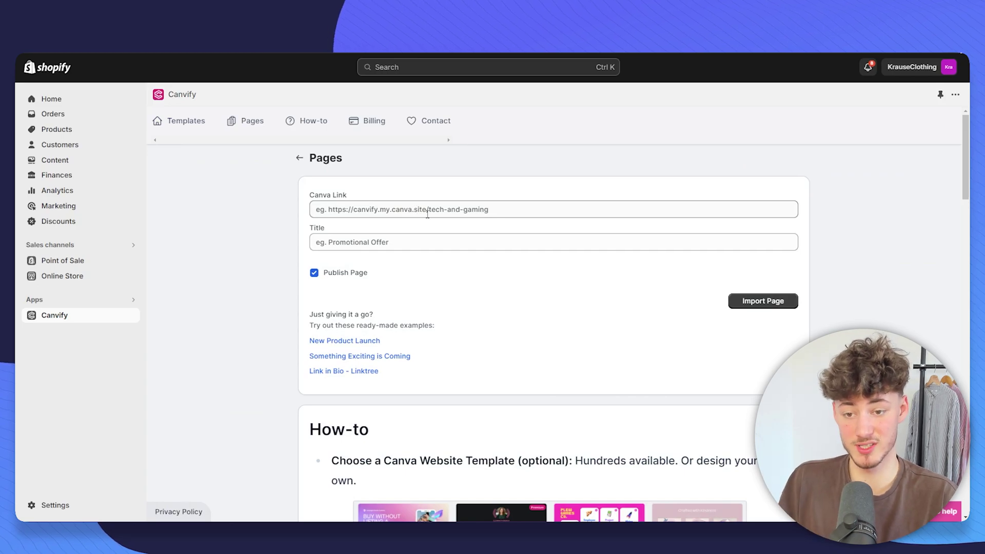
click(256, 125)
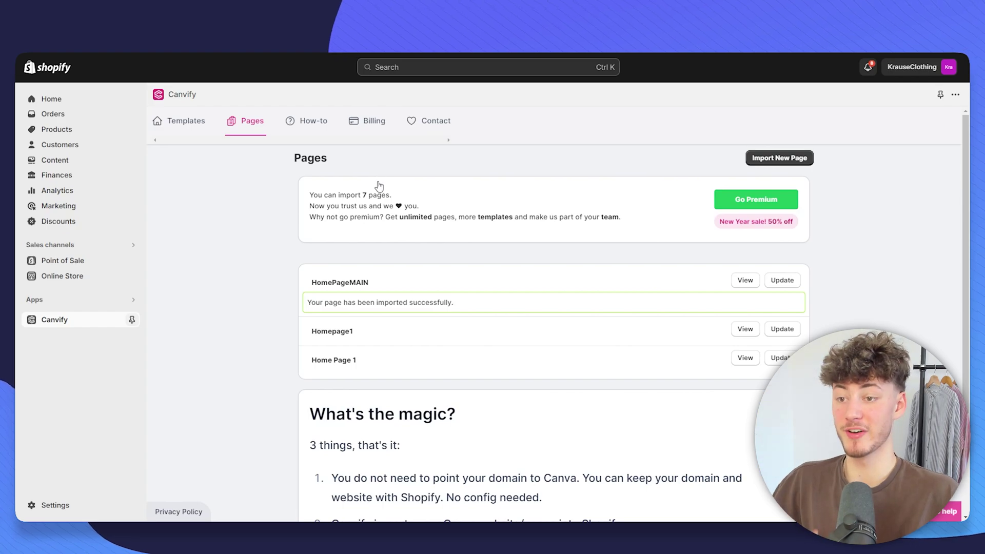
click(133, 278)
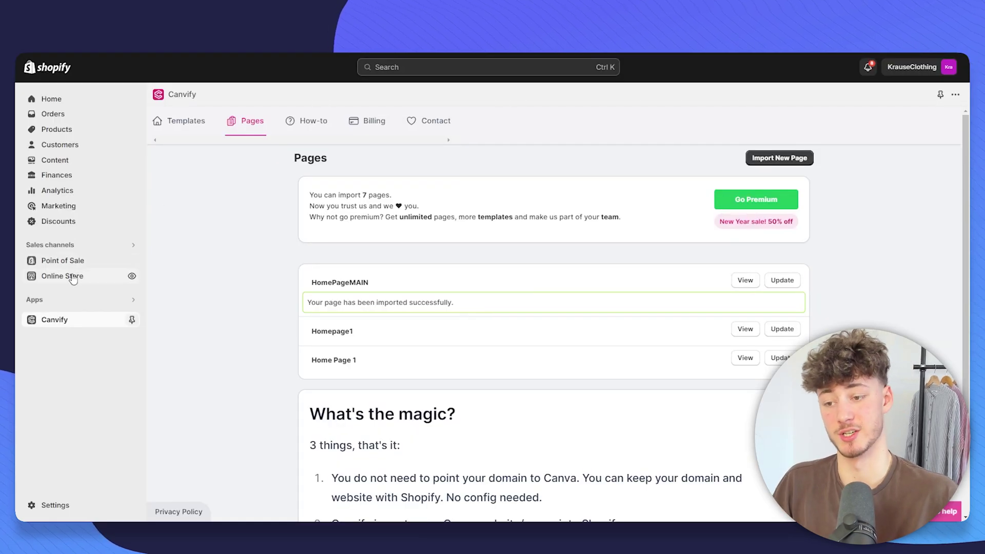
Customize the Dawn theme and add a Page section to the home page
click(72, 277)
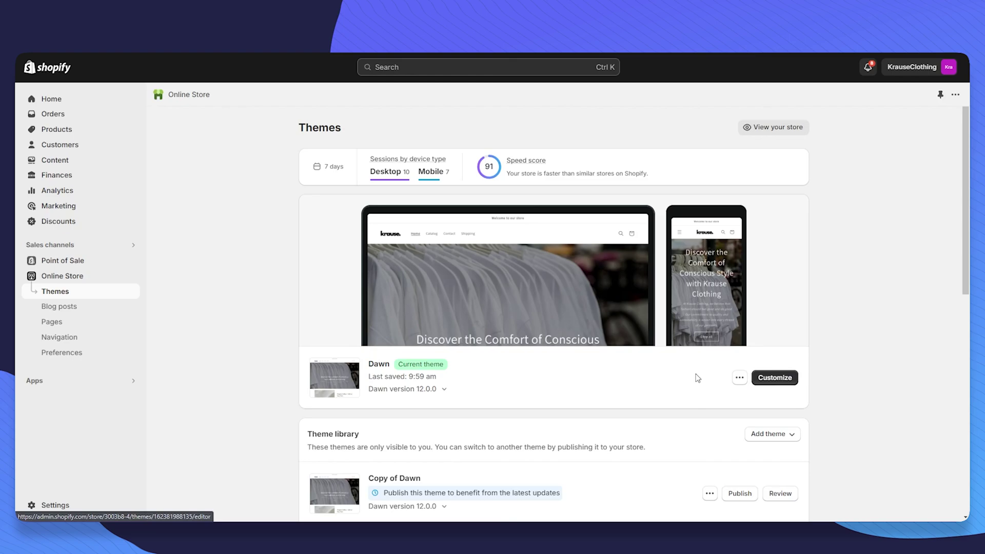
click(775, 379)
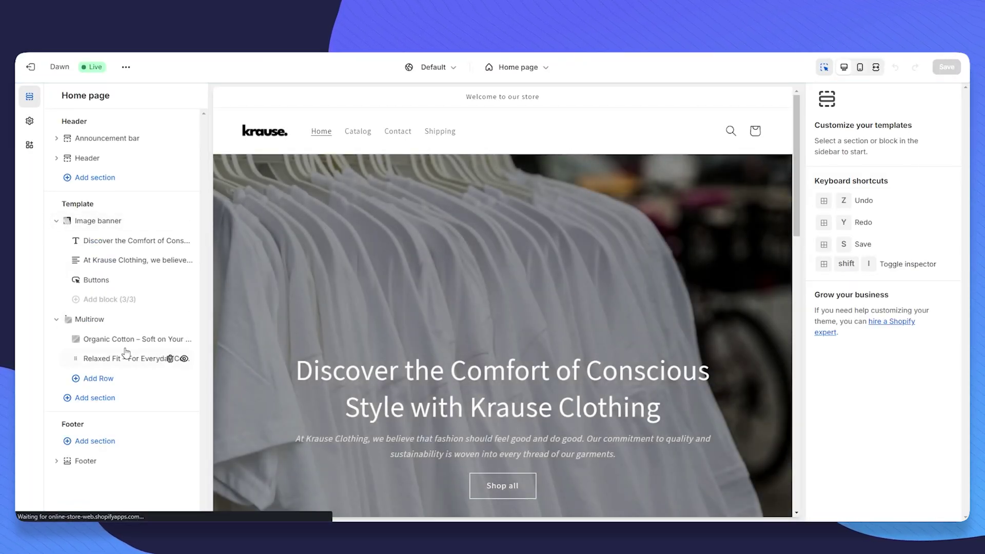
click(113, 400)
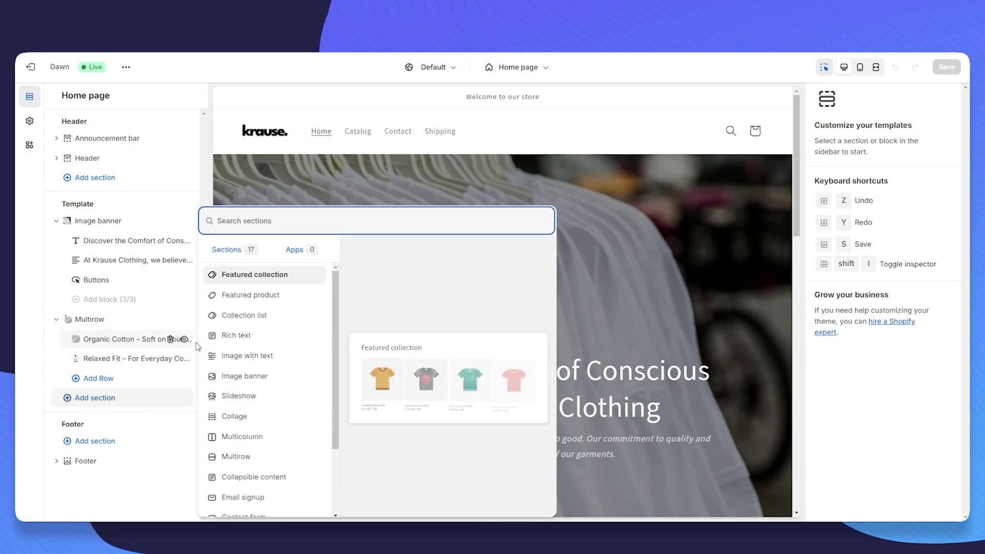
scroll(292, 382, down, 3)
click(236, 508)
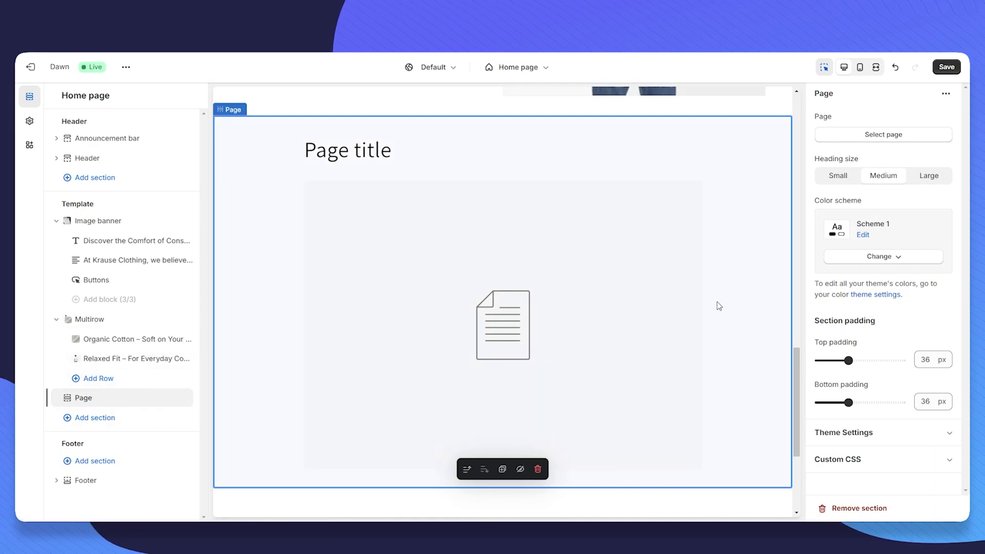
Set the Page section to display HomePageMAIN
click(880, 132)
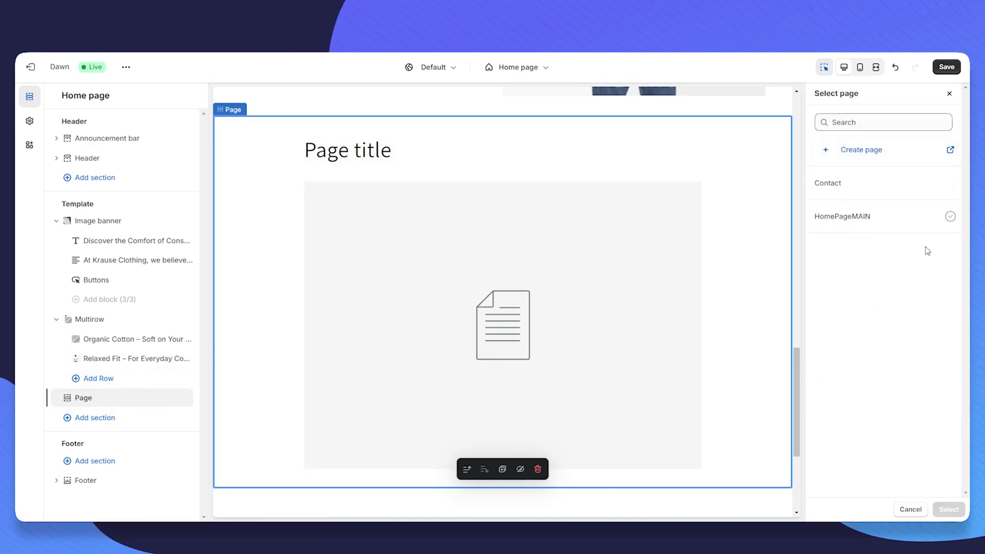
click(866, 220)
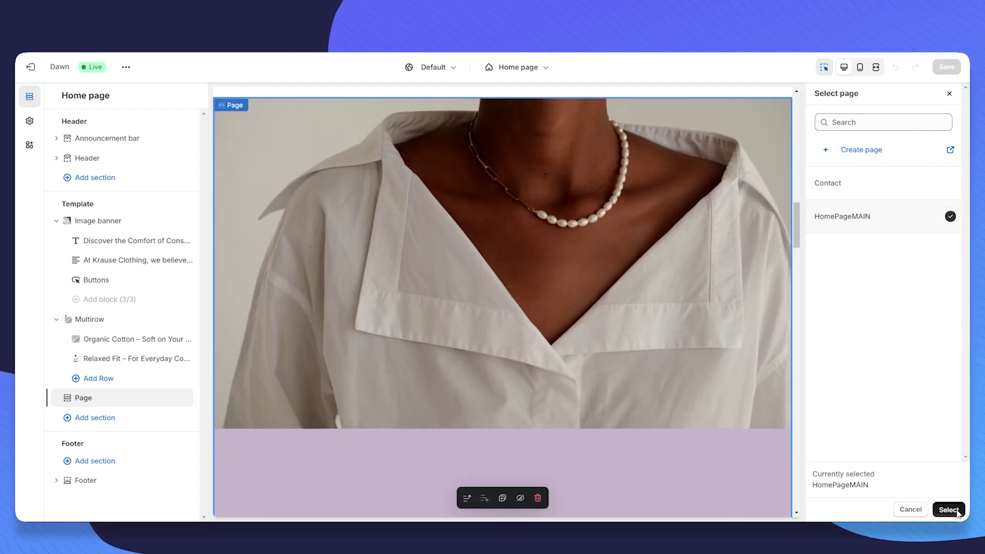
click(949, 510)
scroll(935, 398, down, 3)
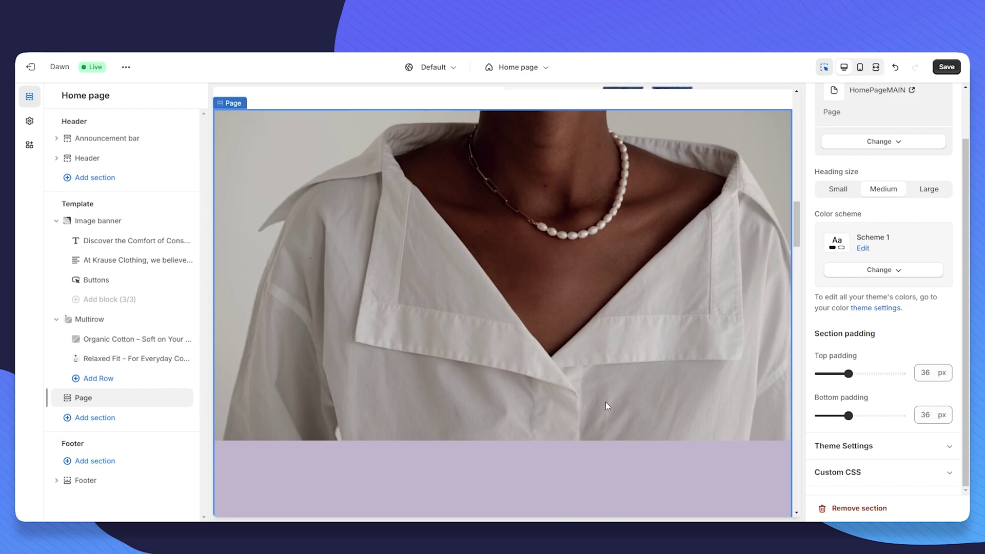
Delete the Relaxed Fit row and the old Image banner section
scroll(395, 325, up, 5)
scroll(440, 339, up, 4)
click(494, 349)
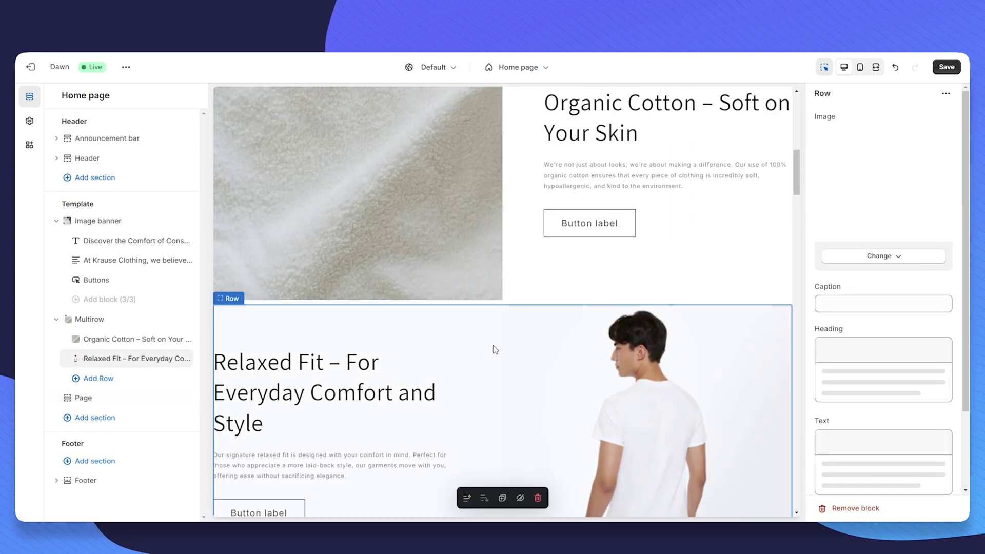
scroll(490, 308, down, 3)
click(538, 448)
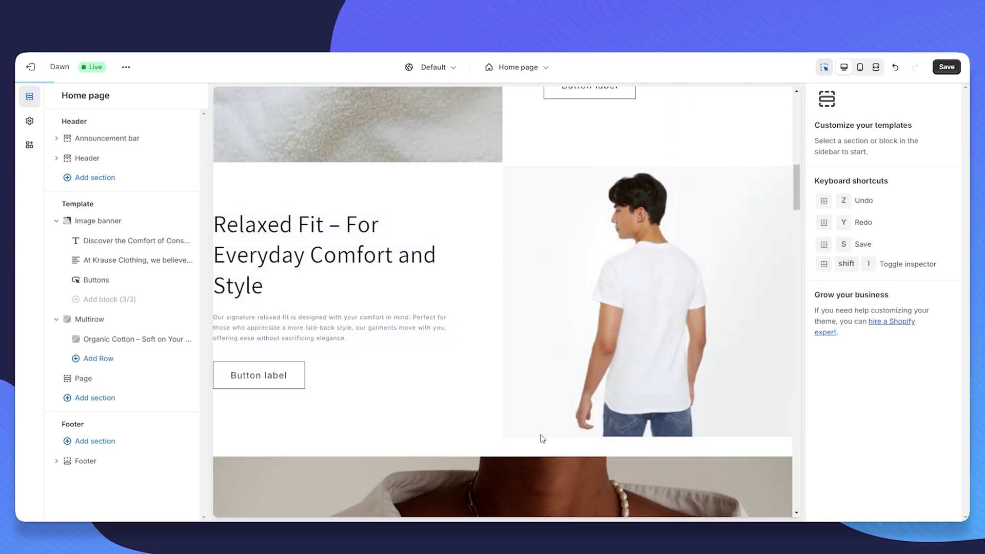
scroll(423, 288, up, 5)
click(460, 263)
scroll(460, 264, up, 2)
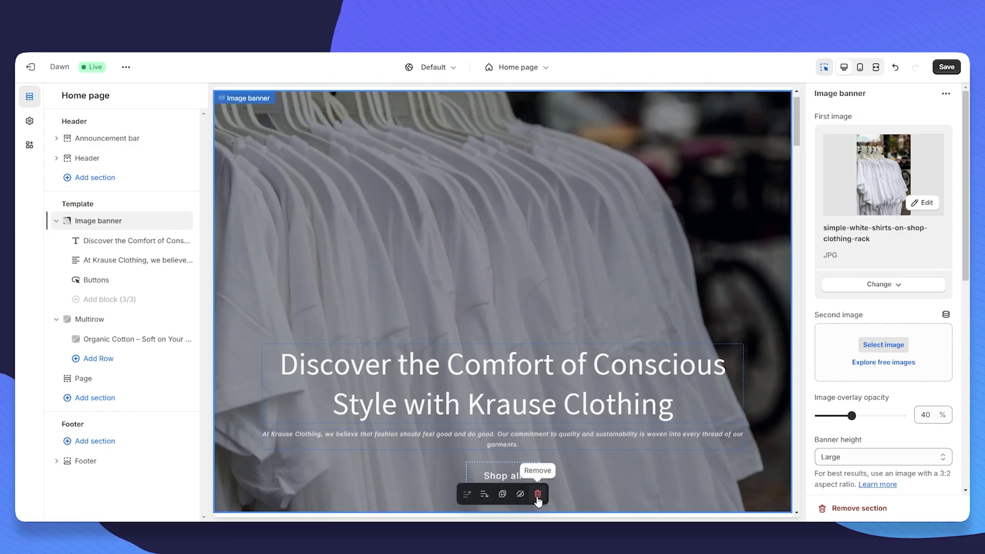
click(538, 495)
Delete the Organic Cotton row, Multirow section and announcement bar, then save and exit
click(522, 282)
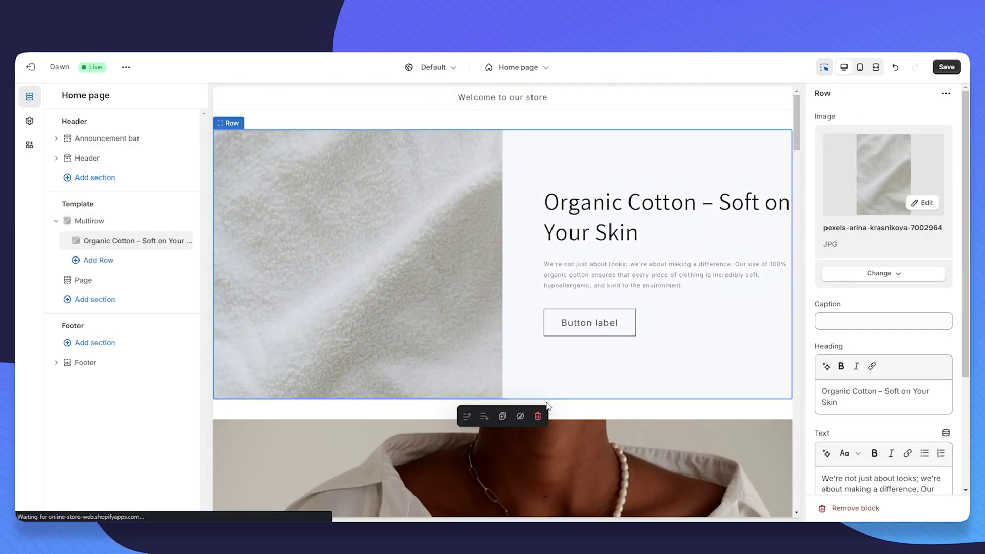
click(538, 417)
click(493, 128)
click(538, 165)
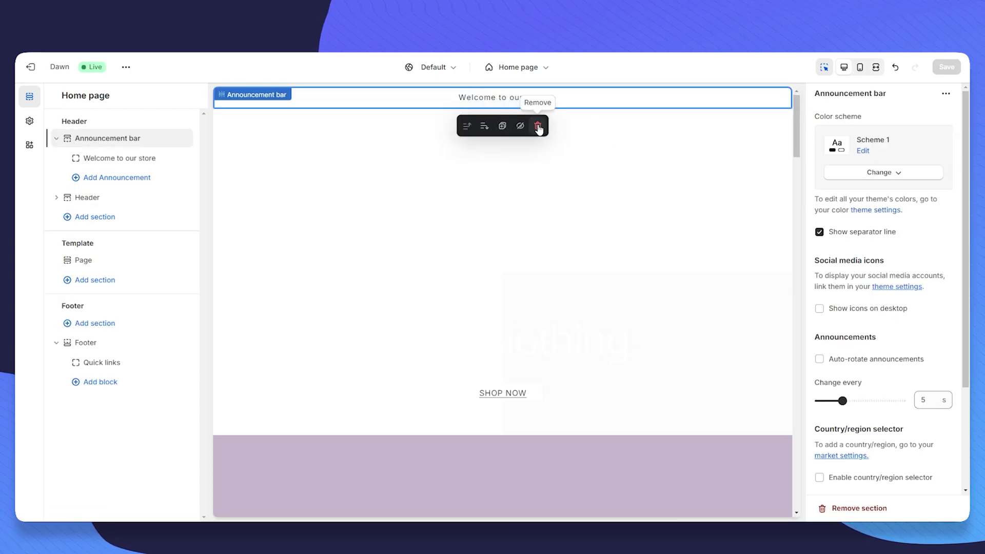
click(538, 126)
click(948, 67)
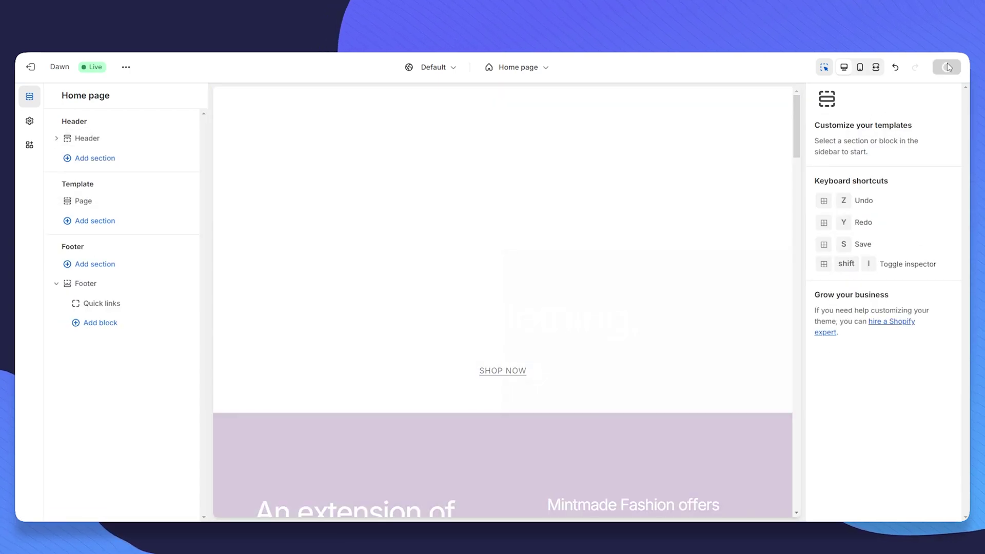
click(30, 67)
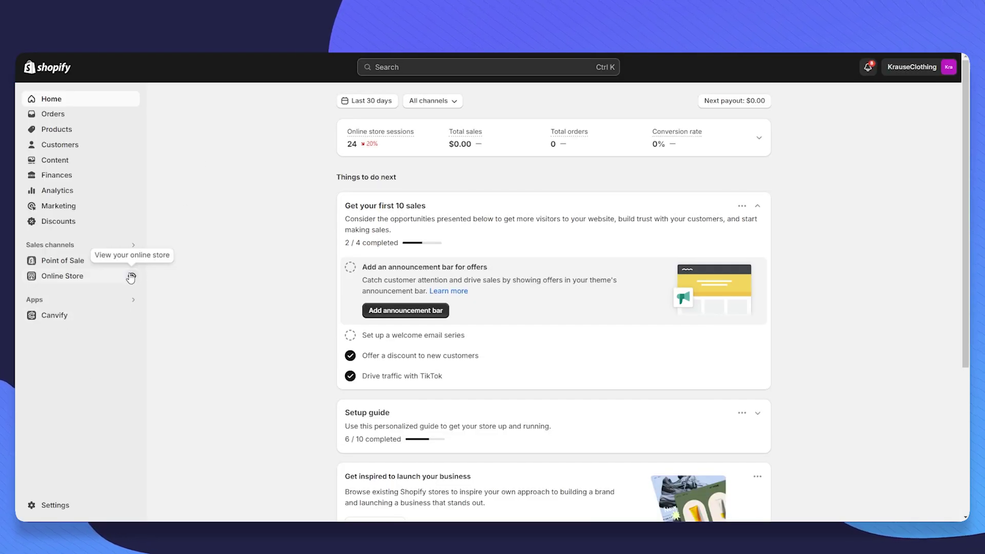
View the live storefront and scroll through the mintmade 'Great Clothing.' homepage
click(132, 276)
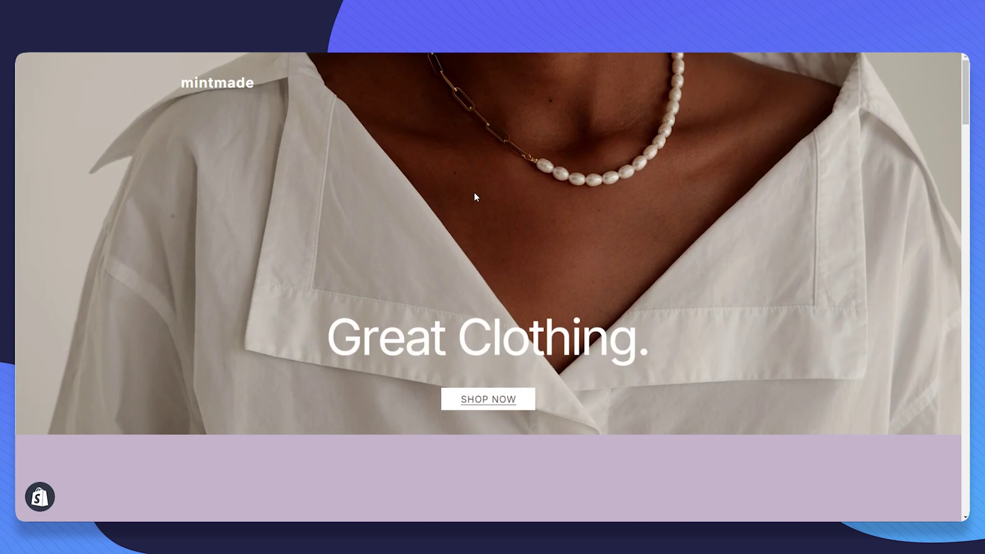
scroll(792, 178, down, 1)
scroll(792, 178, down, 7)
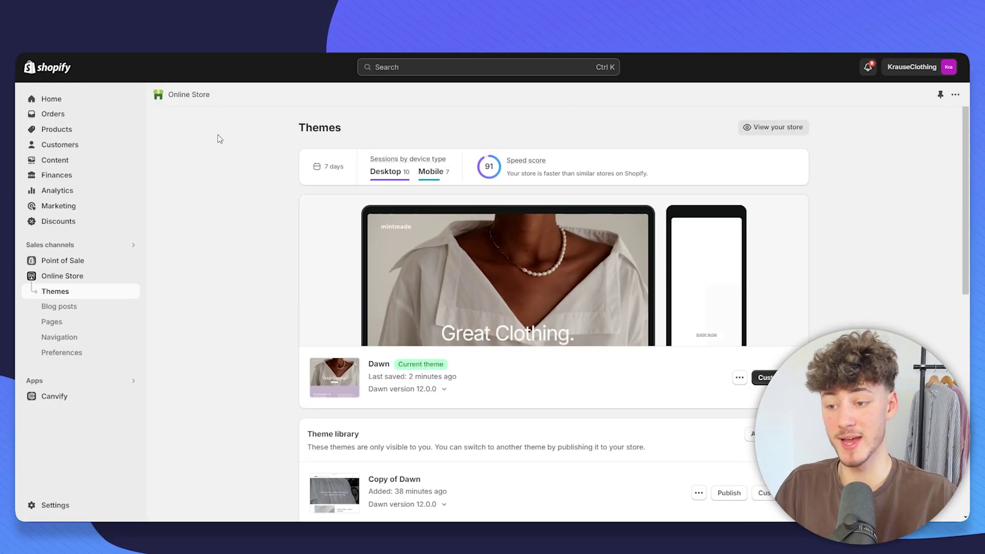
Open the Online Store Navigation page listing the Footer and Main menus
click(76, 339)
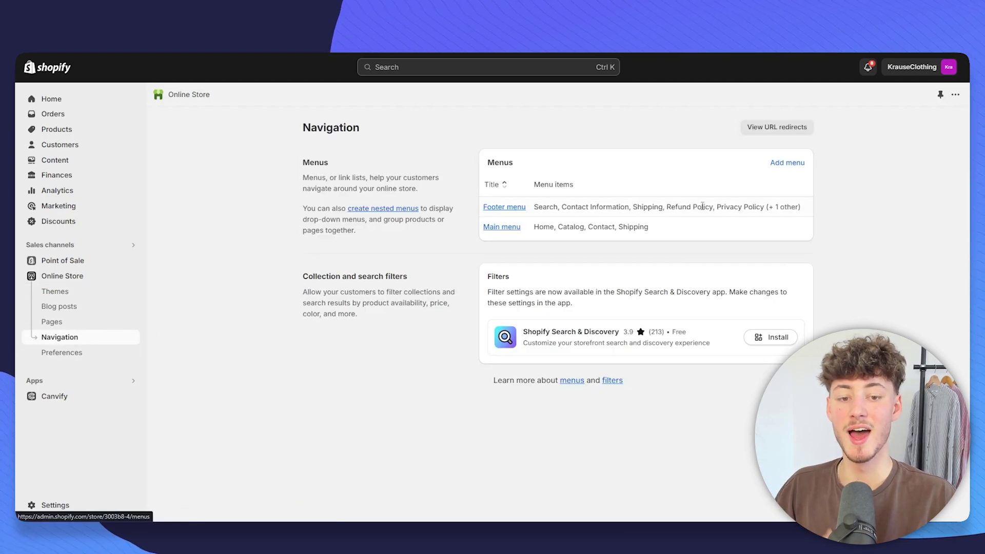